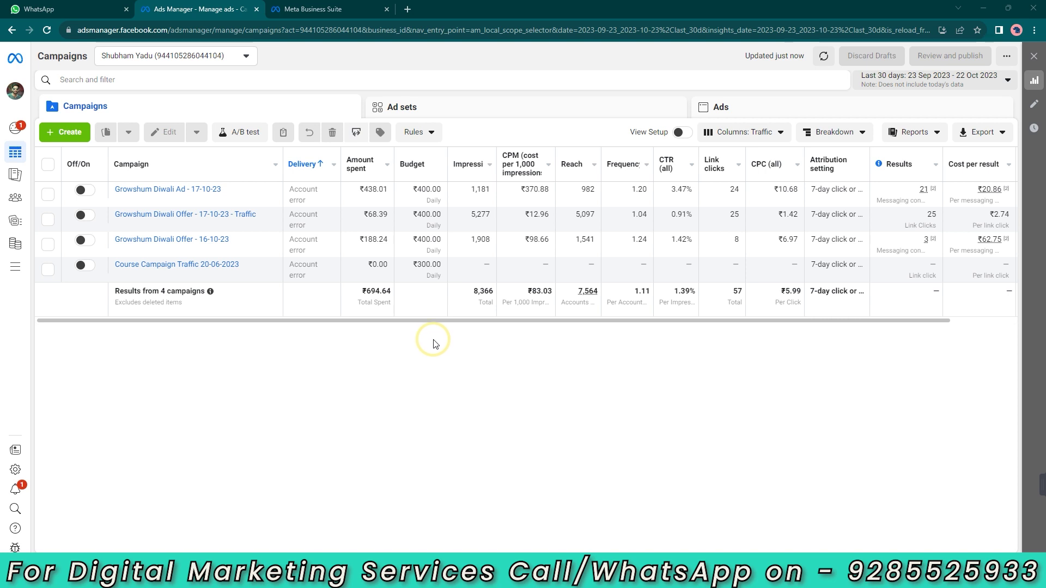
Search the web for "facebook ads manager" in a new browser tab and open the Facebook Business Manager result
{"action": "left_click", "coordinate": [408, 9]}
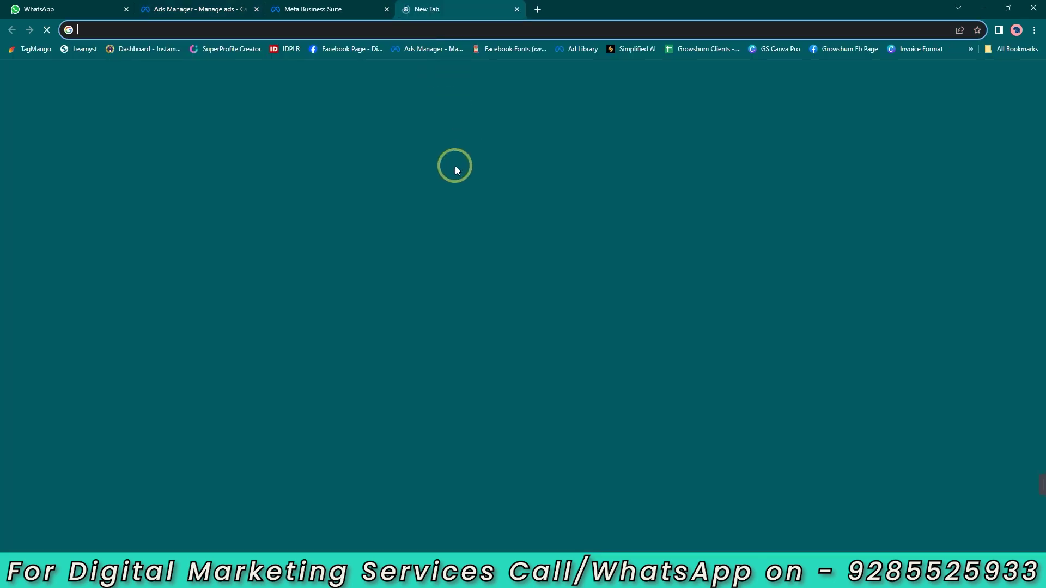
{"action": "type", "text": "facebo"}
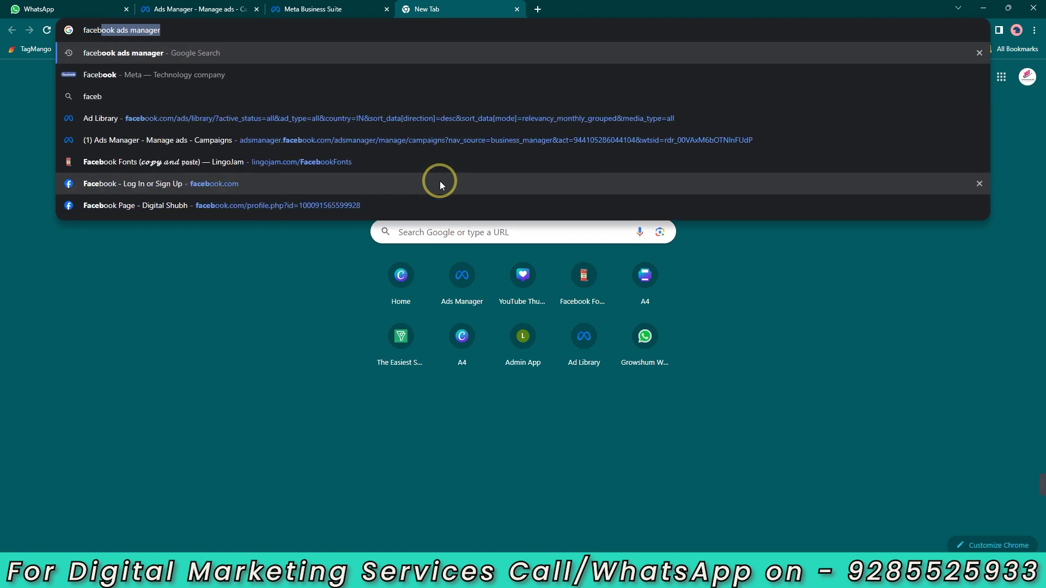
{"action": "type", "text": "ok"}
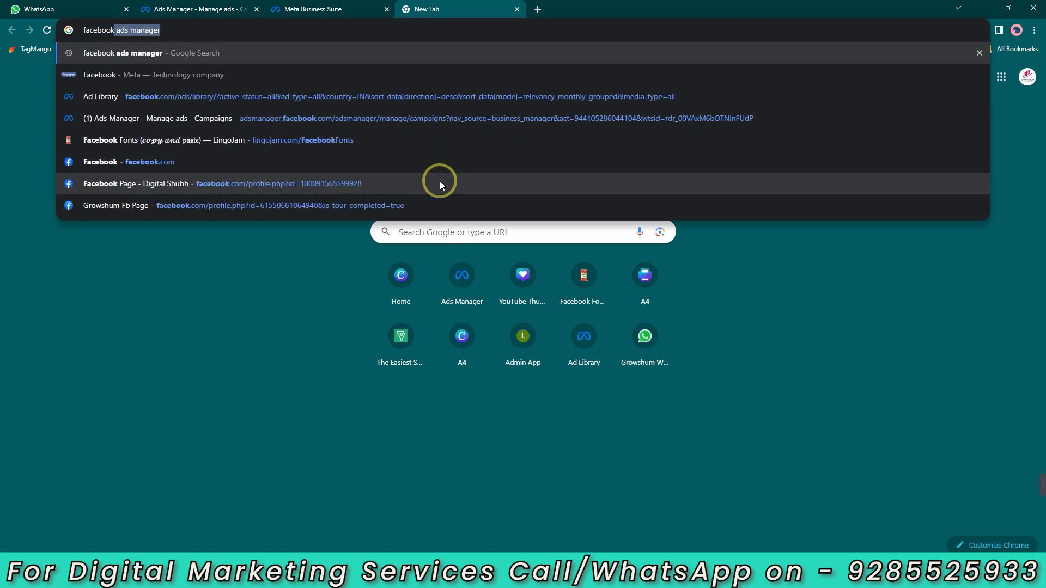
{"action": "key", "text": "Return"}
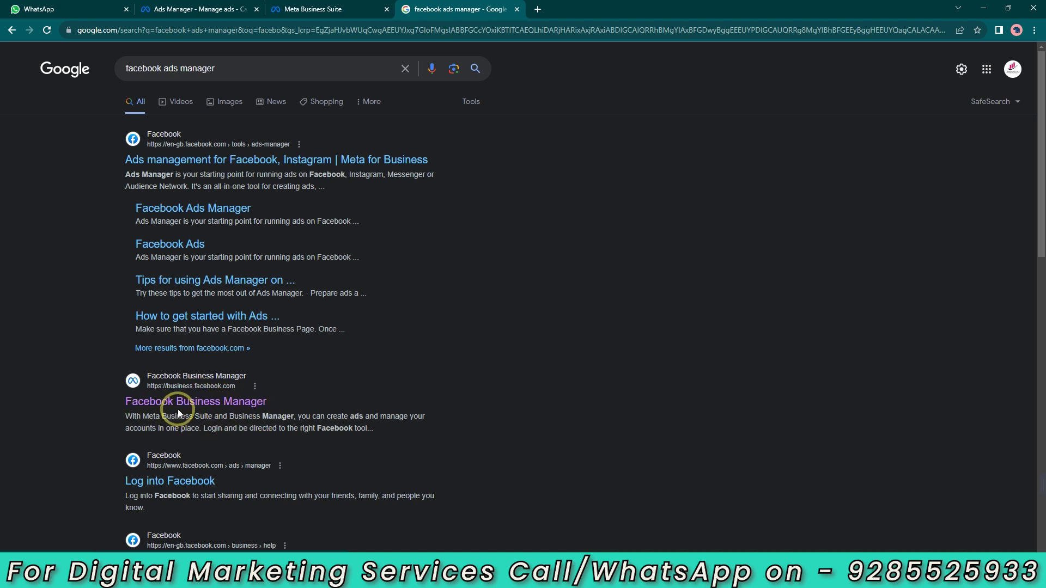
{"action": "left_click", "coordinate": [211, 406]}
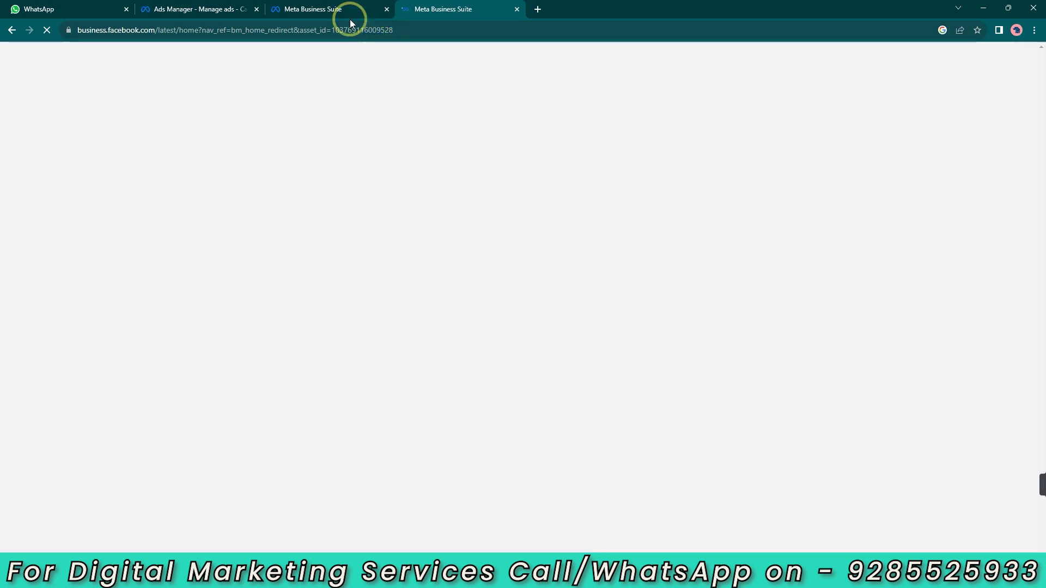
Return to the already open Ads Manager campaigns page and create a new campaign with the Traffic objective
{"action": "left_click", "coordinate": [220, 9]}
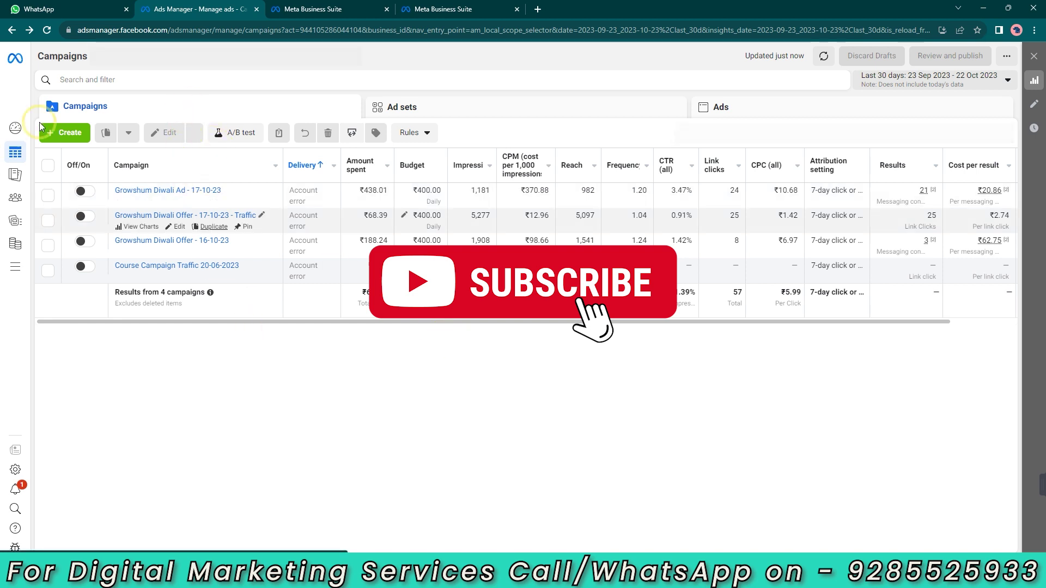
{"action": "left_click", "coordinate": [76, 131]}
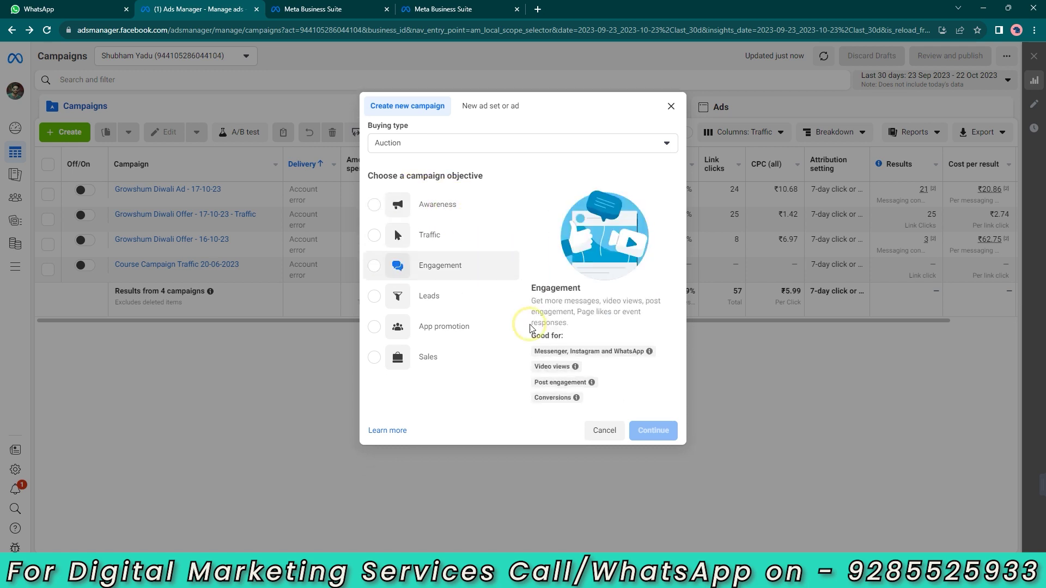
{"action": "left_click", "coordinate": [412, 234]}
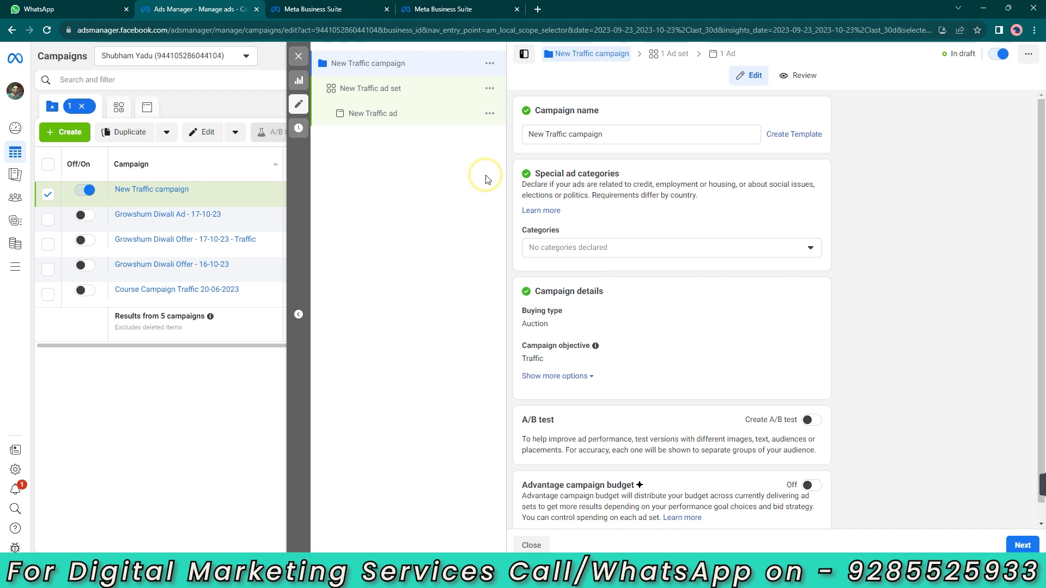
Rename the new traffic campaign as "Jewellery Ad"
{"action": "left_click", "coordinate": [608, 133]}
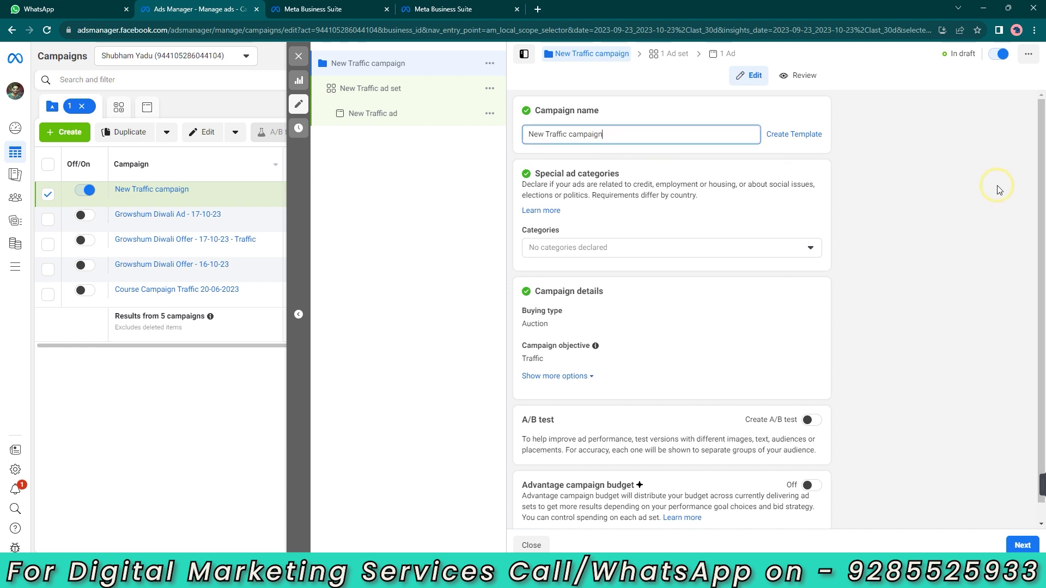
{"action": "key", "text": "BackSpace"}
{"action": "key", "text": "BackSpace"}
{"action": "key", "text": "BackSpace"}
{"action": "key", "text": "BackSpace"}
{"action": "key", "text": "BackSpace"}
{"action": "key", "text": "BackSpace"}
{"action": "key", "text": "BackSpace"}
{"action": "key", "text": "BackSpace"}
{"action": "key", "text": "BackSpace"}
{"action": "key", "text": "BackSpace"}
{"action": "key", "text": "BackSpace"}
{"action": "key", "text": "BackSpace"}
{"action": "key", "text": "BackSpace"}
{"action": "key", "text": "BackSpace"}
{"action": "key", "text": "BackSpace"}
{"action": "key", "text": "BackSpace"}
{"action": "key", "text": "BackSpace"}
{"action": "key", "text": "BackSpace"}
{"action": "key", "text": "BackSpace"}
{"action": "key", "text": "BackSpace"}
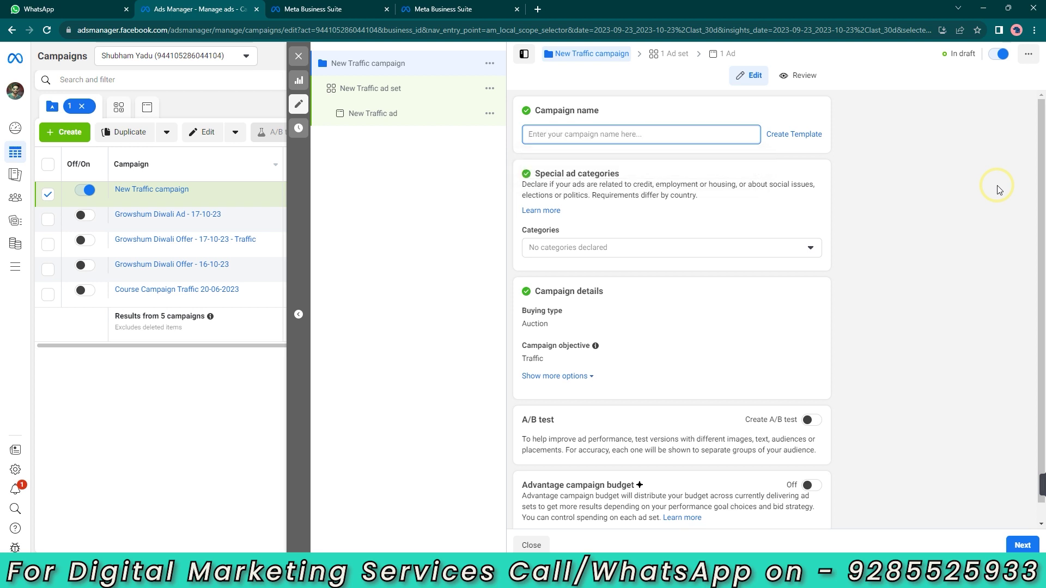
{"action": "type", "text": "Jewlle"}
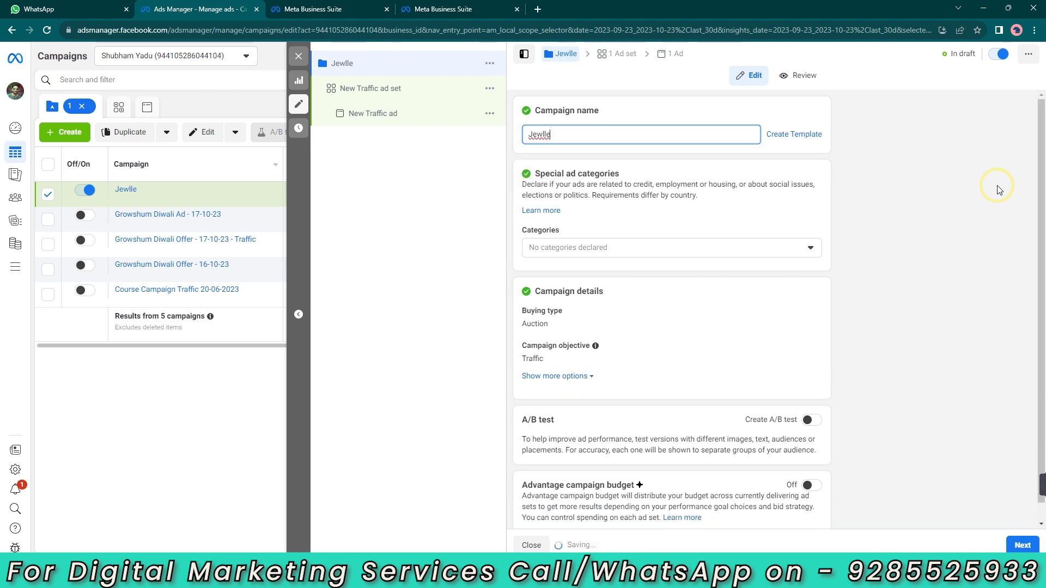
{"action": "type", "text": "ry Ad"}
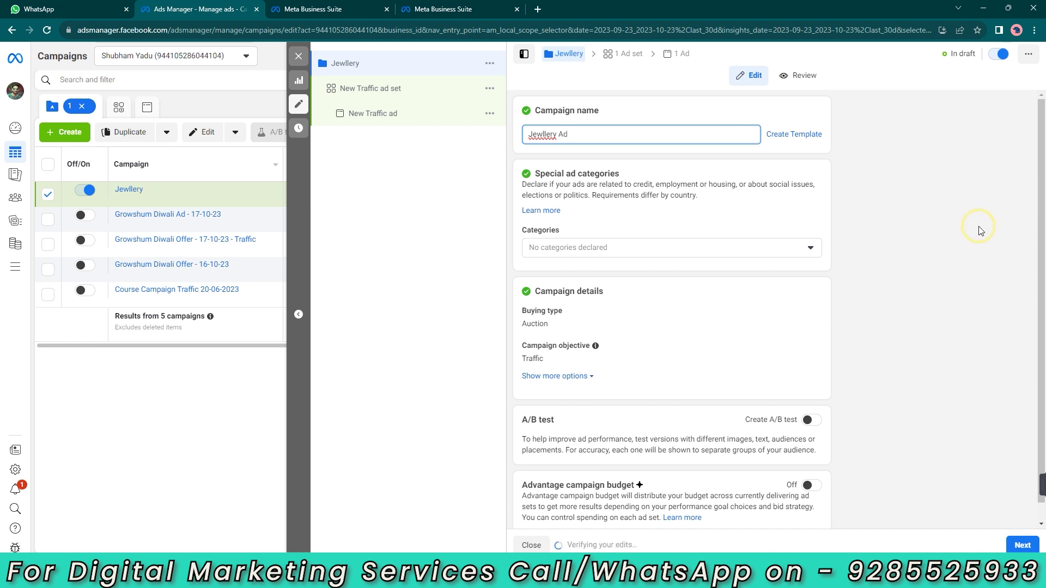
{"action": "left_click", "coordinate": [543, 135]}
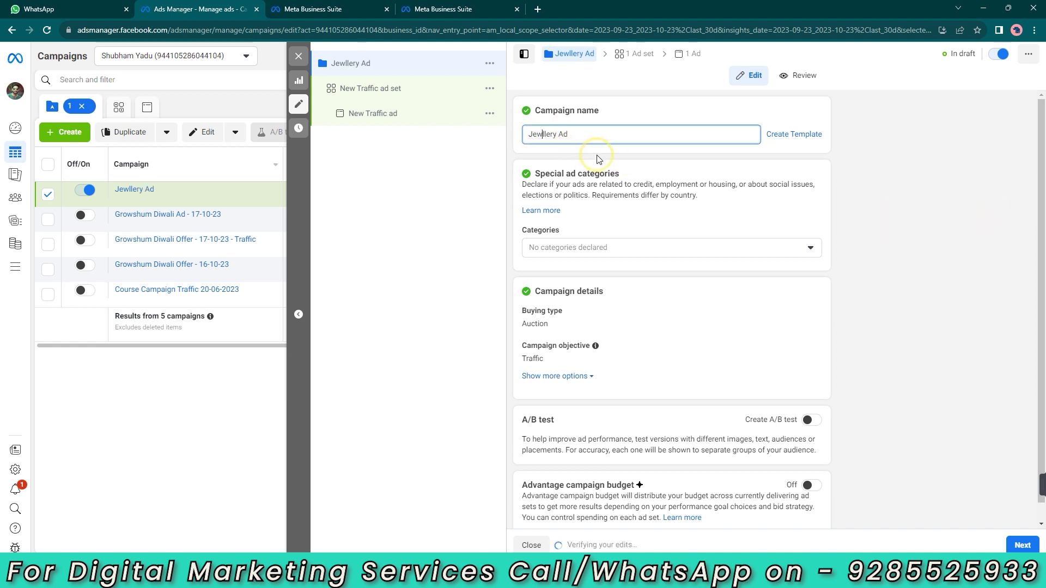
{"action": "type", "text": "e"}
{"action": "left_click", "coordinate": [860, 192]}
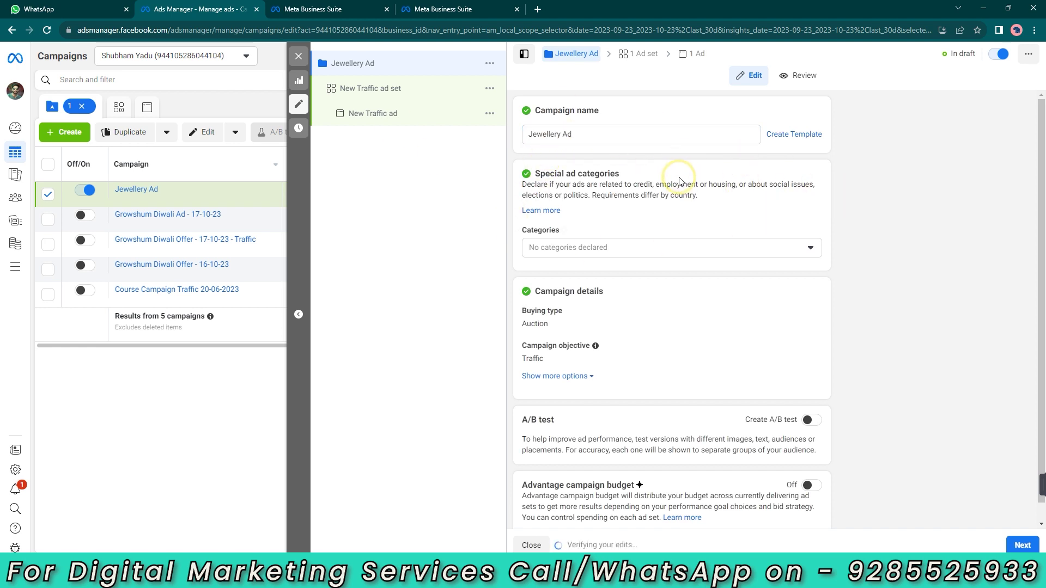
Review the available special ad categories for the campaign without declaring any
{"action": "scroll", "coordinate": [679, 181], "scroll_direction": "down", "scroll_amount": 1}
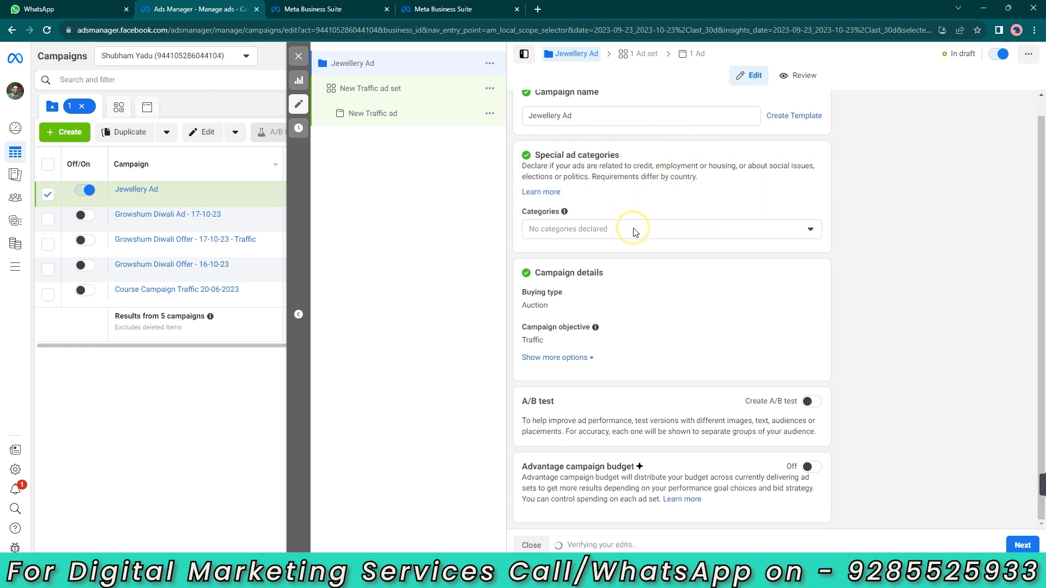
{"action": "left_click", "coordinate": [647, 233]}
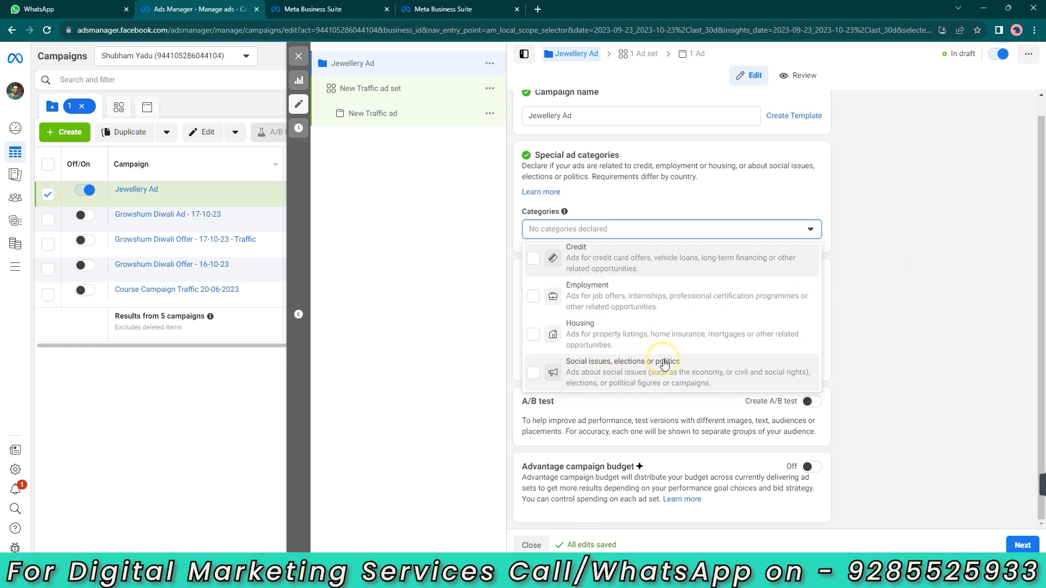
{"action": "left_click", "coordinate": [869, 284]}
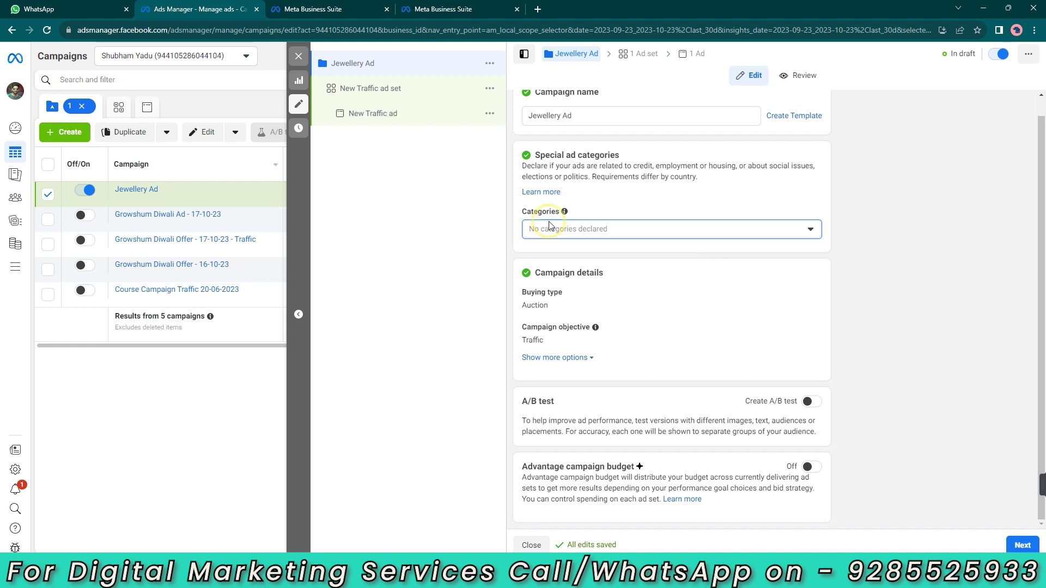
{"action": "left_click_drag", "start_coordinate": [533, 154], "coordinate": [746, 217]}
{"action": "left_click", "coordinate": [746, 216]}
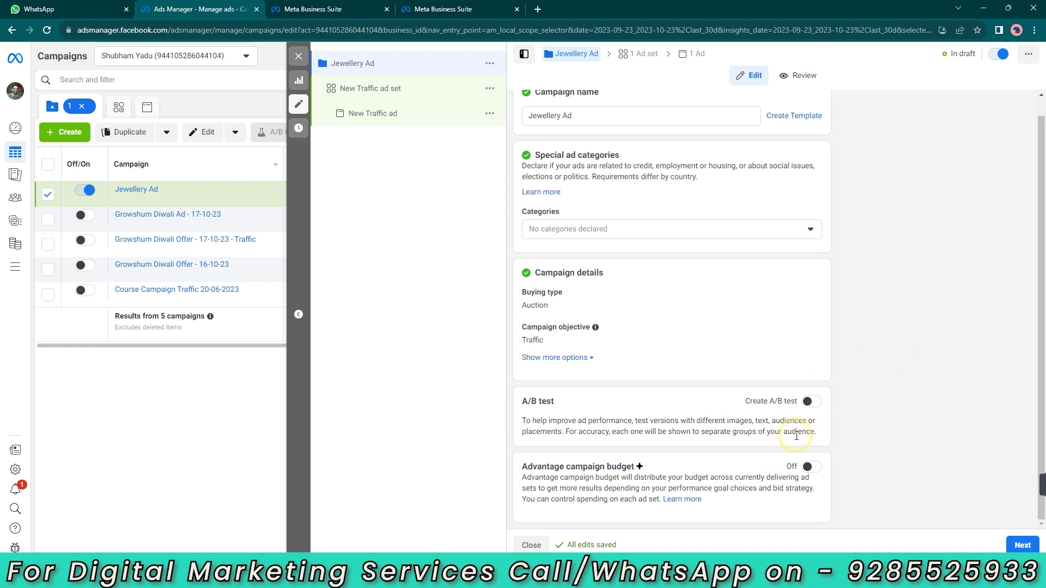
Turn on Advantage campaign budget for the campaign and continue to the ad set settings
{"action": "left_click", "coordinate": [811, 467]}
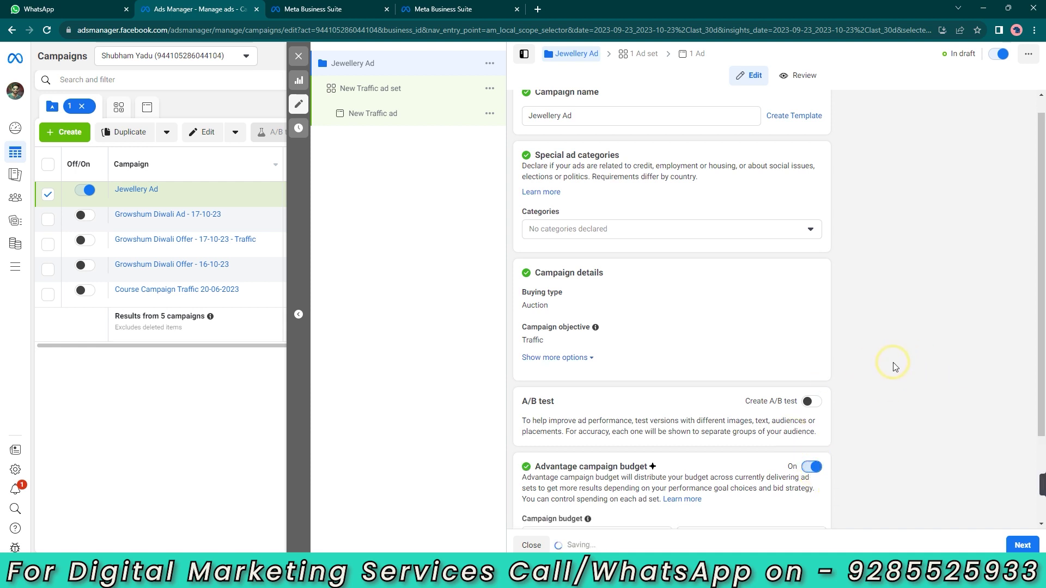
{"action": "scroll", "coordinate": [893, 367], "scroll_direction": "down", "scroll_amount": 2}
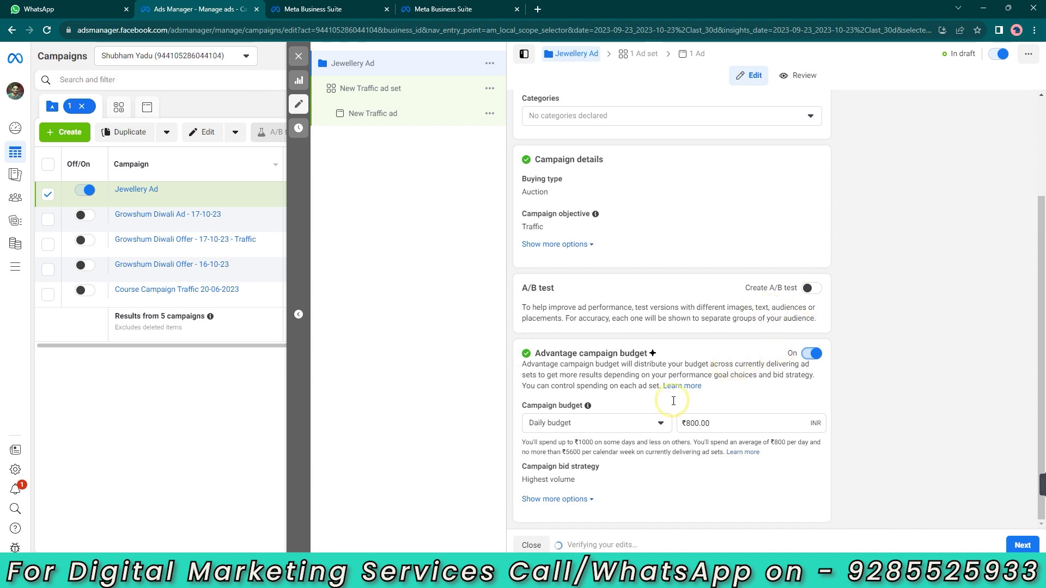
{"action": "left_click", "coordinate": [1018, 546]}
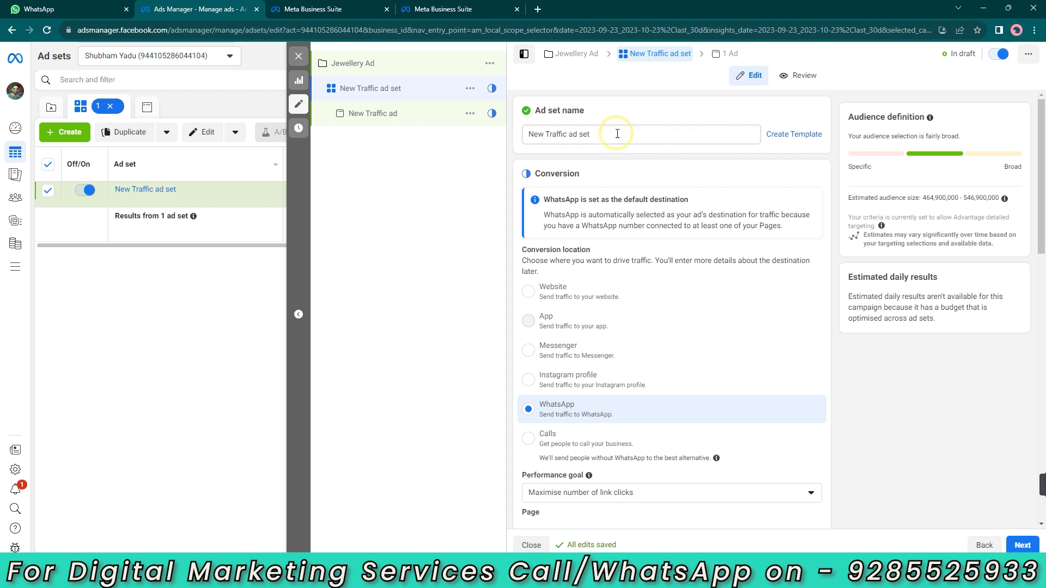
Rename the ad set as "Mumbai"
{"action": "left_click_drag", "start_coordinate": [602, 133], "coordinate": [482, 134]}
{"action": "type", "text": "Mumbai"}
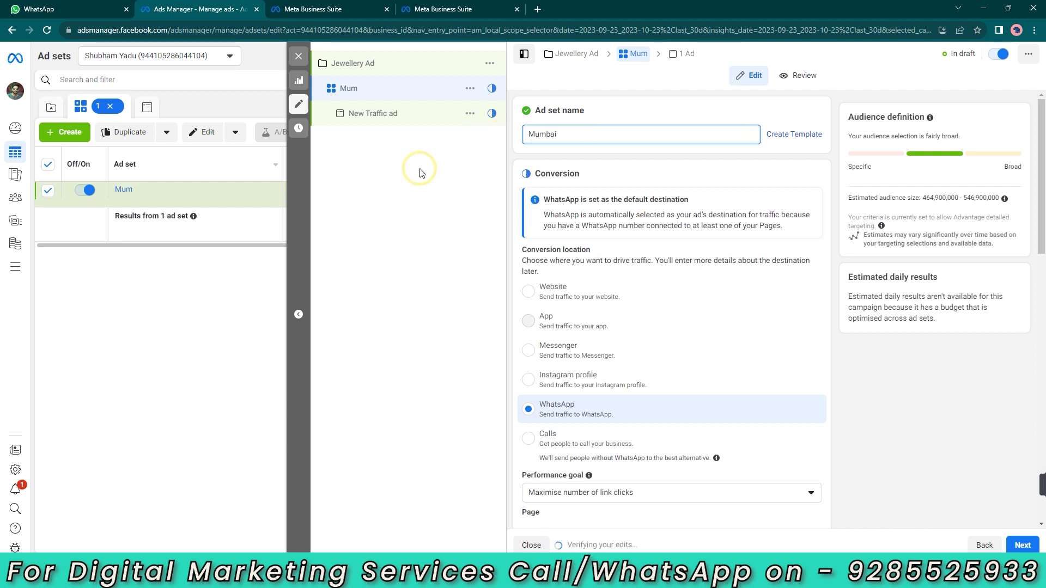
{"action": "left_click", "coordinate": [619, 159]}
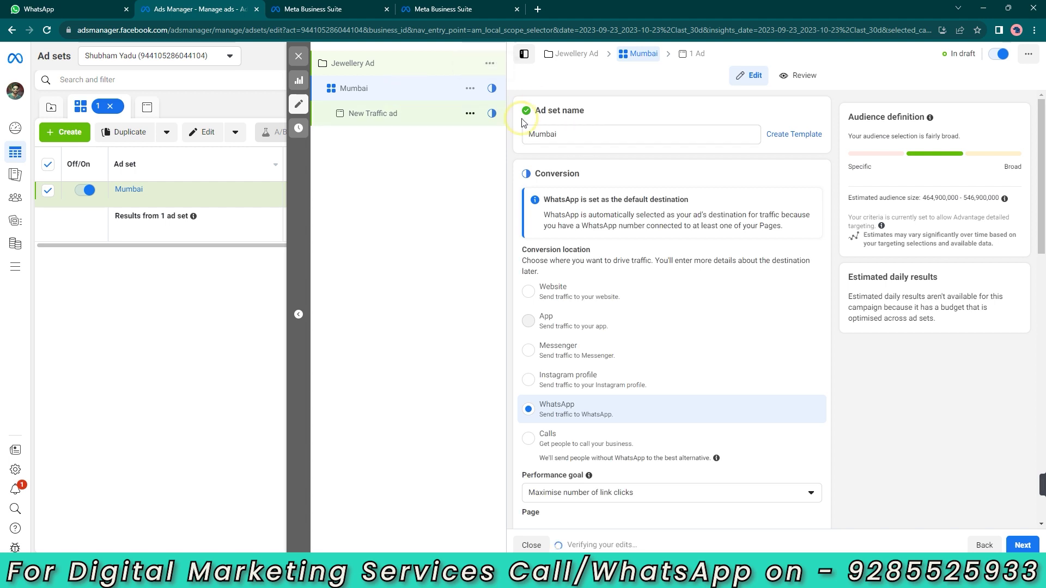
Replace the ad set's name with "Business Owners"
{"action": "left_click", "coordinate": [567, 136]}
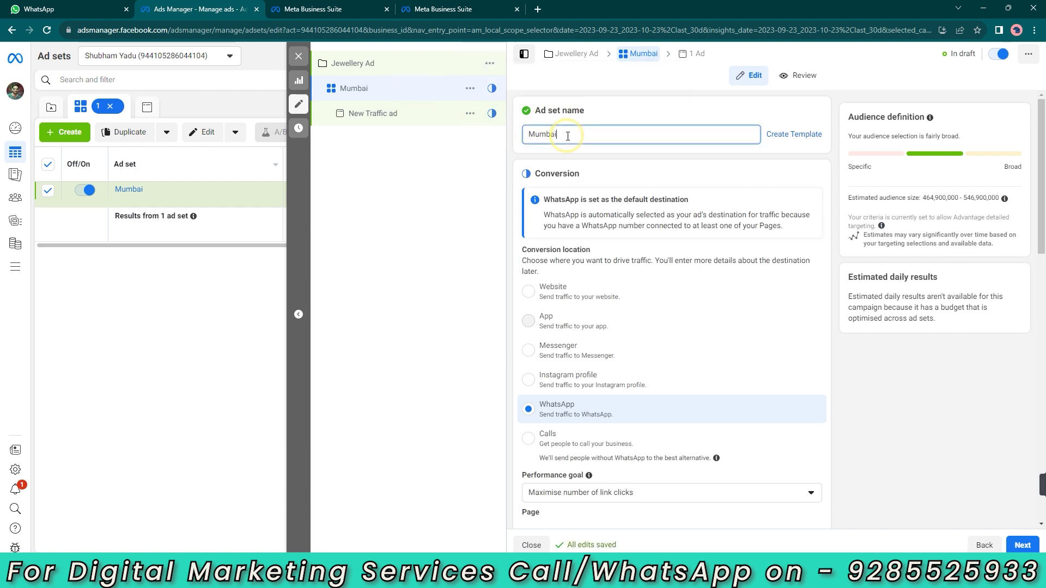
{"action": "key", "text": "BackSpace"}
{"action": "key", "text": "BackSpace"}
{"action": "key", "text": "BackSpace"}
{"action": "key", "text": "BackSpace"}
{"action": "key", "text": "BackSpace"}
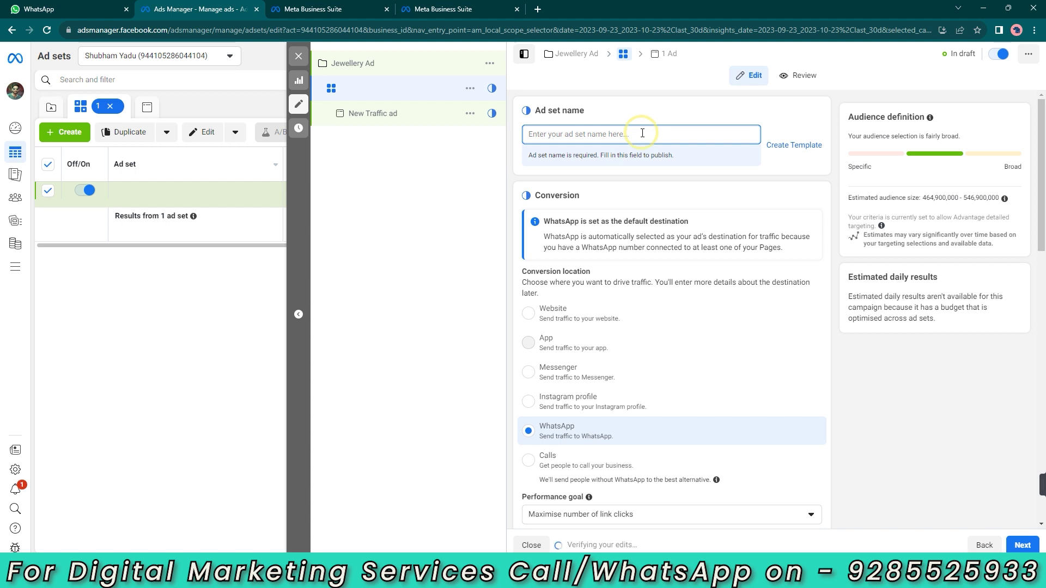
{"action": "type", "text": "Business Owners"}
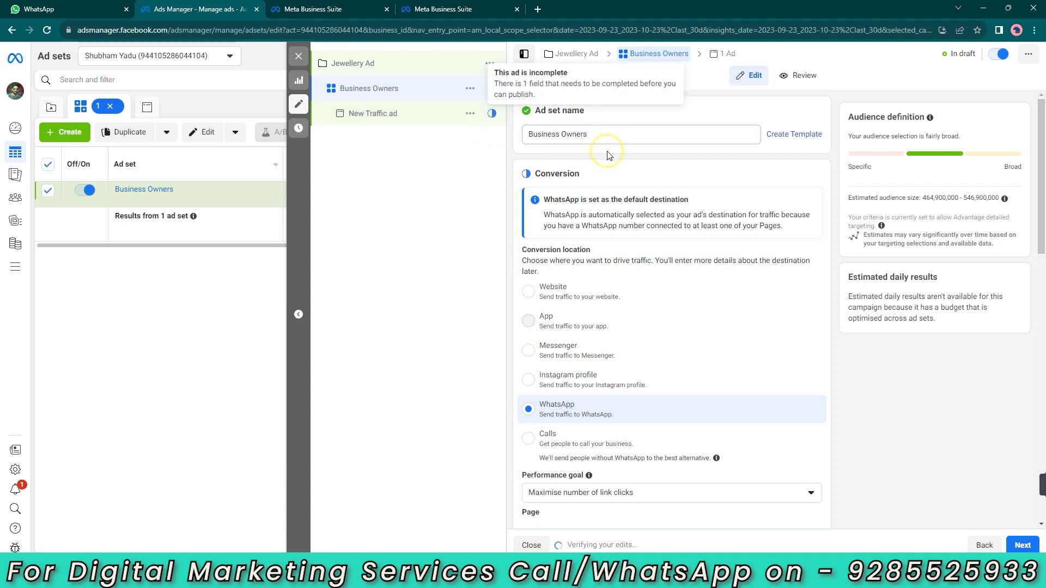
{"action": "left_click", "coordinate": [469, 89]}
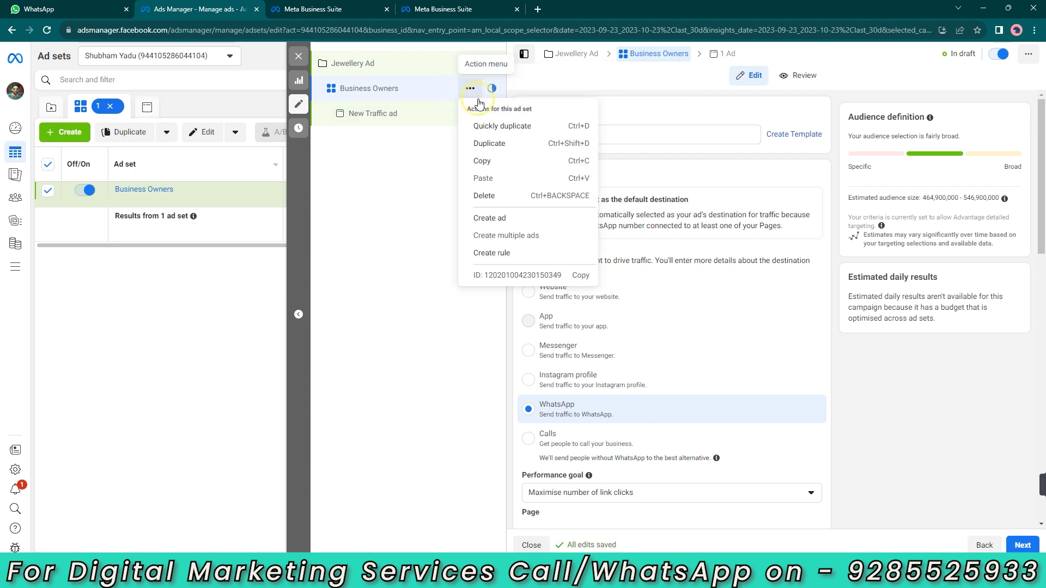
{"action": "left_click", "coordinate": [434, 184]}
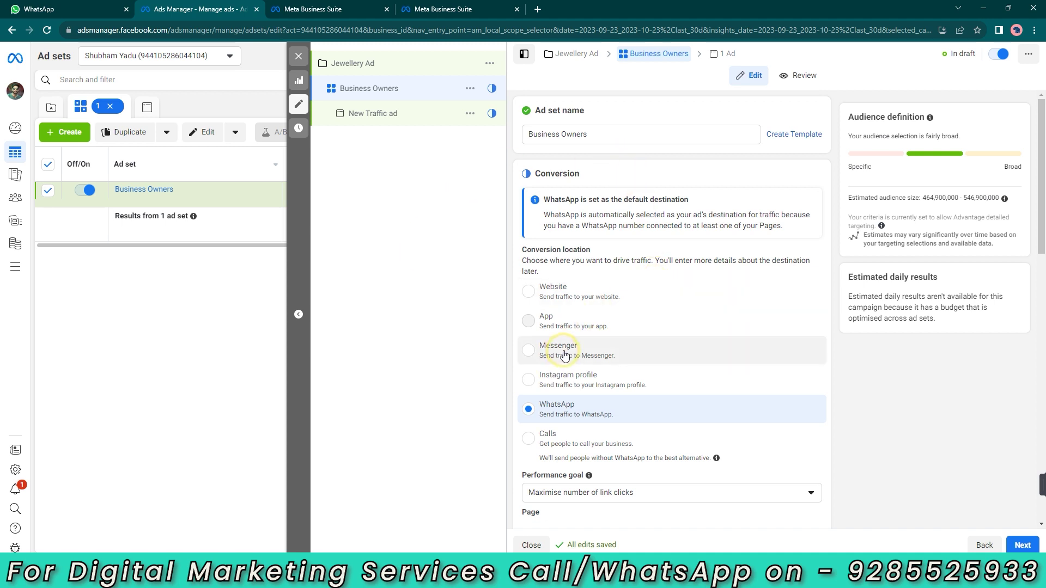
Set the ad set's conversion location to Messenger
{"action": "scroll", "coordinate": [612, 325], "scroll_direction": "down", "scroll_amount": 2}
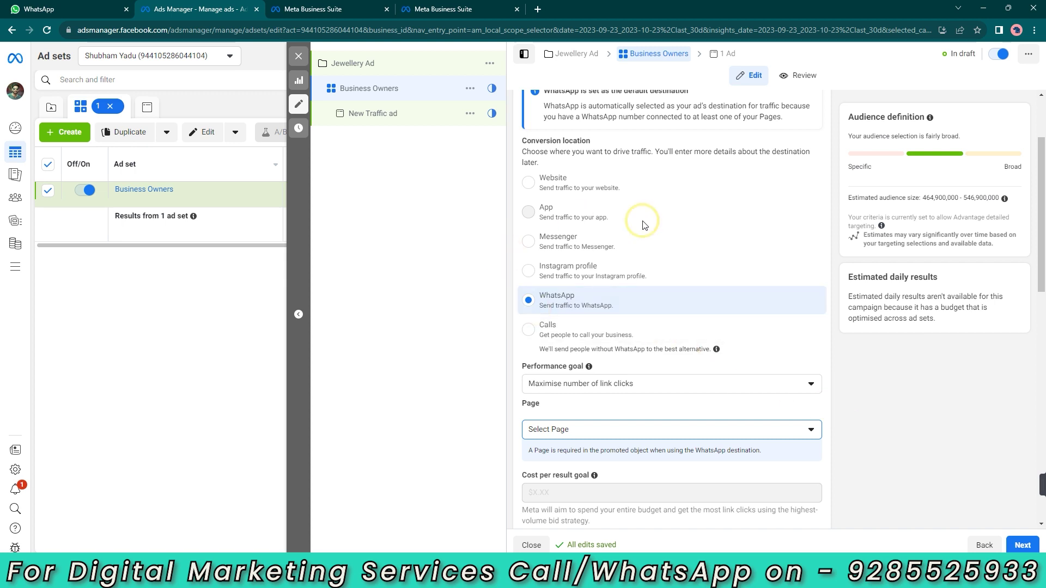
{"action": "left_click", "coordinate": [599, 248]}
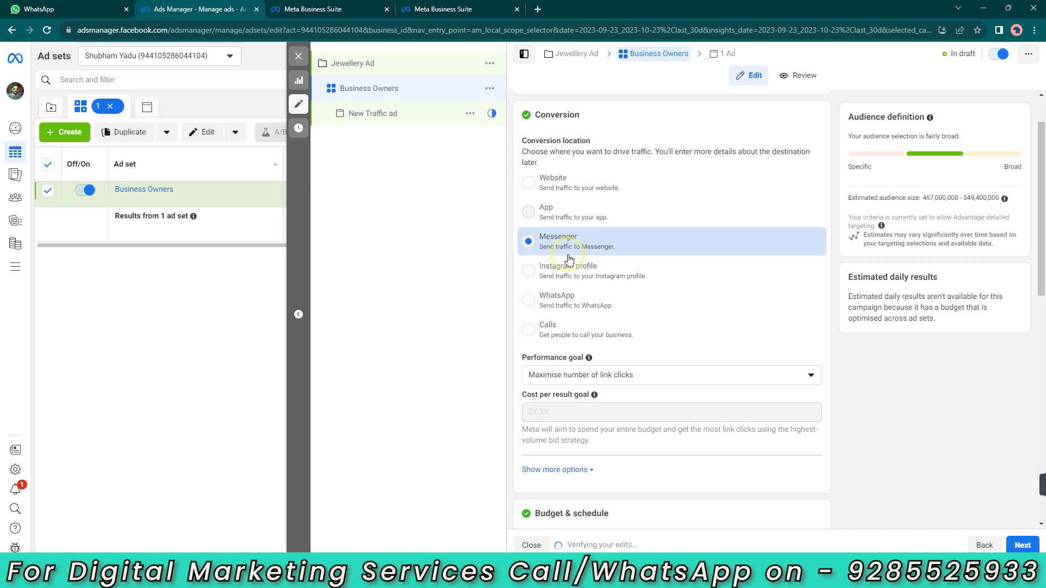
Enable an end date in the ad set's budget and schedule settings
{"action": "scroll", "coordinate": [572, 249], "scroll_direction": "down", "scroll_amount": 1}
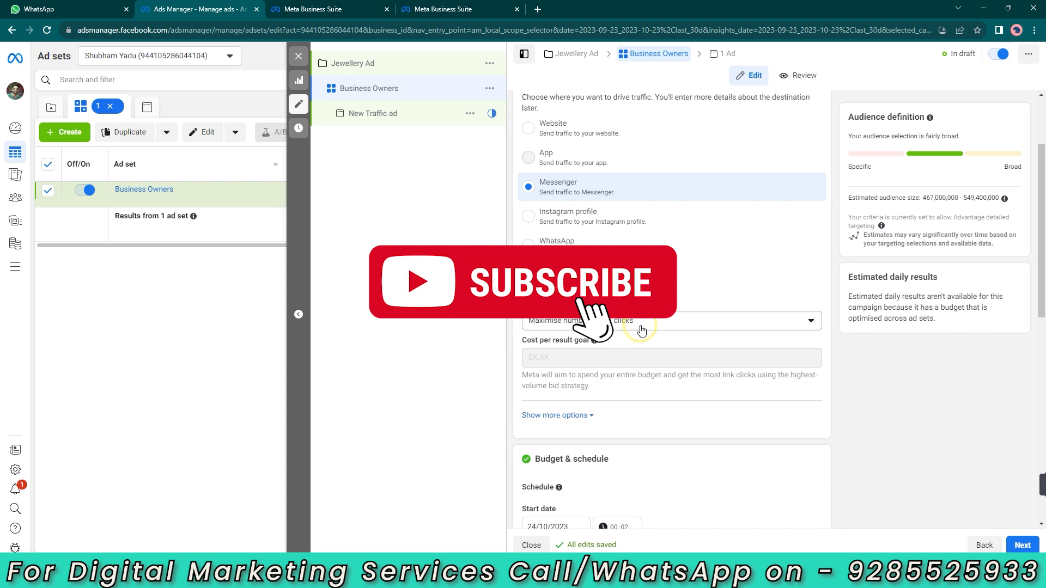
{"action": "scroll", "coordinate": [640, 333], "scroll_direction": "down", "scroll_amount": 1}
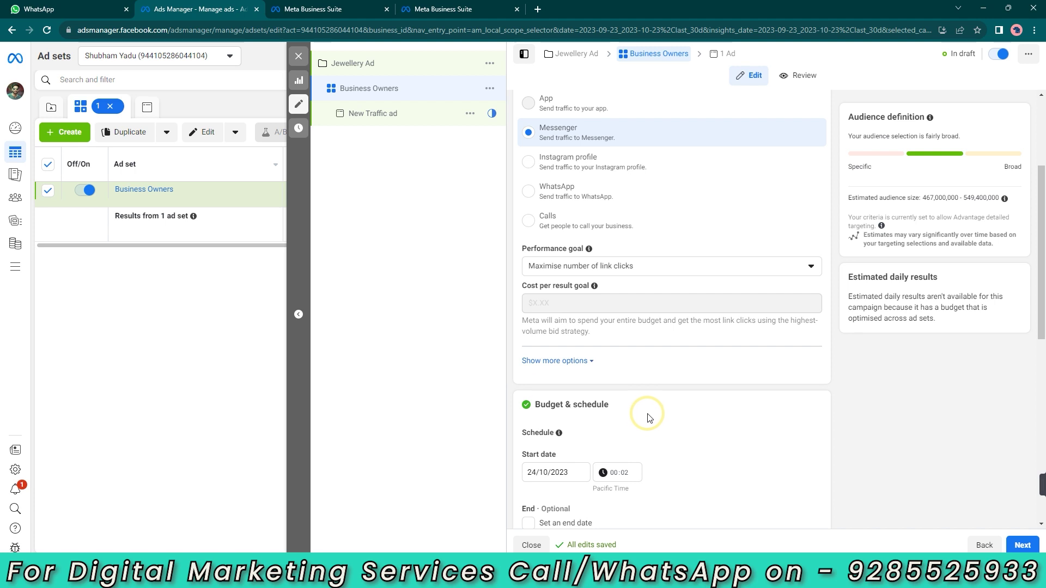
{"action": "scroll", "coordinate": [647, 416], "scroll_direction": "down", "scroll_amount": 3}
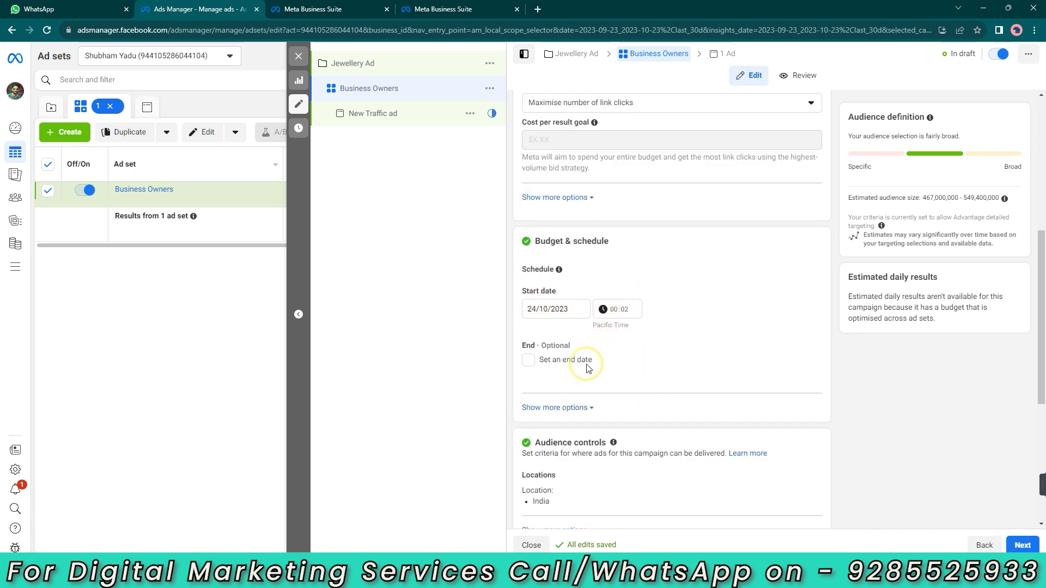
{"action": "scroll", "coordinate": [512, 338], "scroll_direction": "down", "scroll_amount": 2}
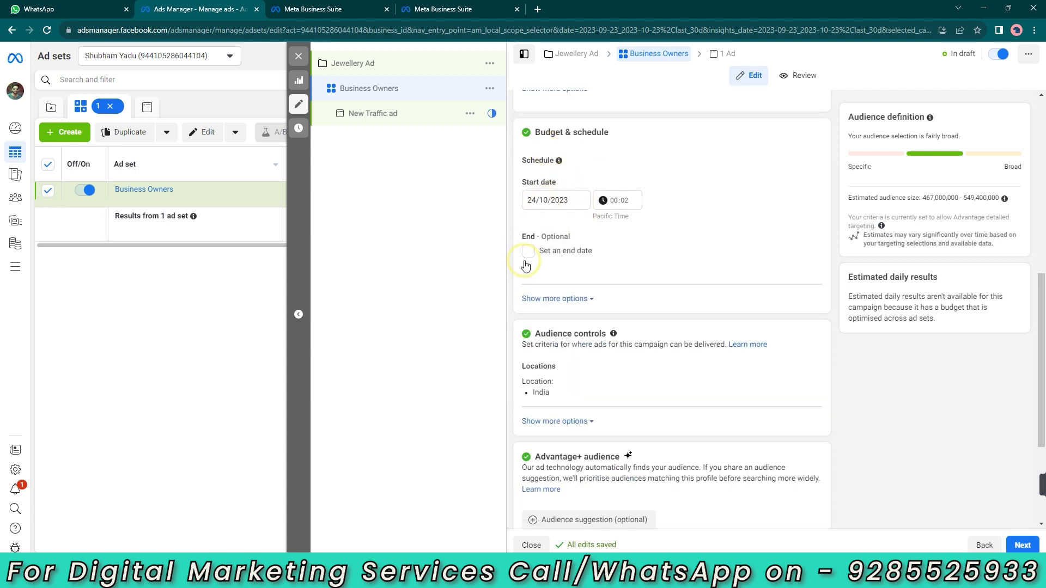
{"action": "left_click", "coordinate": [528, 251]}
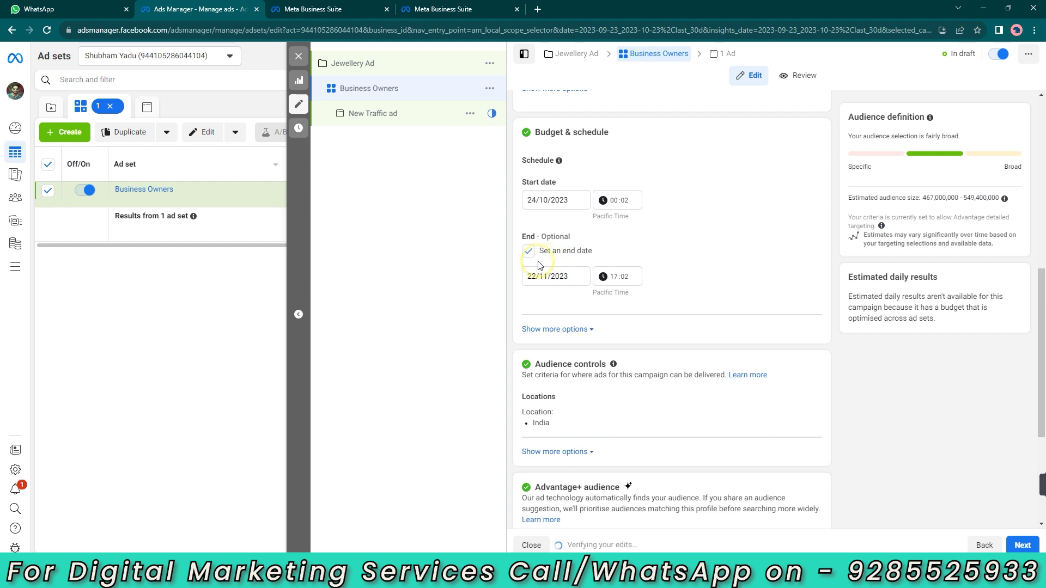
Turn off the ad set's end date and set the audience location to Delhi, India
{"action": "left_click", "coordinate": [528, 251]}
{"action": "scroll", "coordinate": [705, 264], "scroll_direction": "down", "scroll_amount": 3}
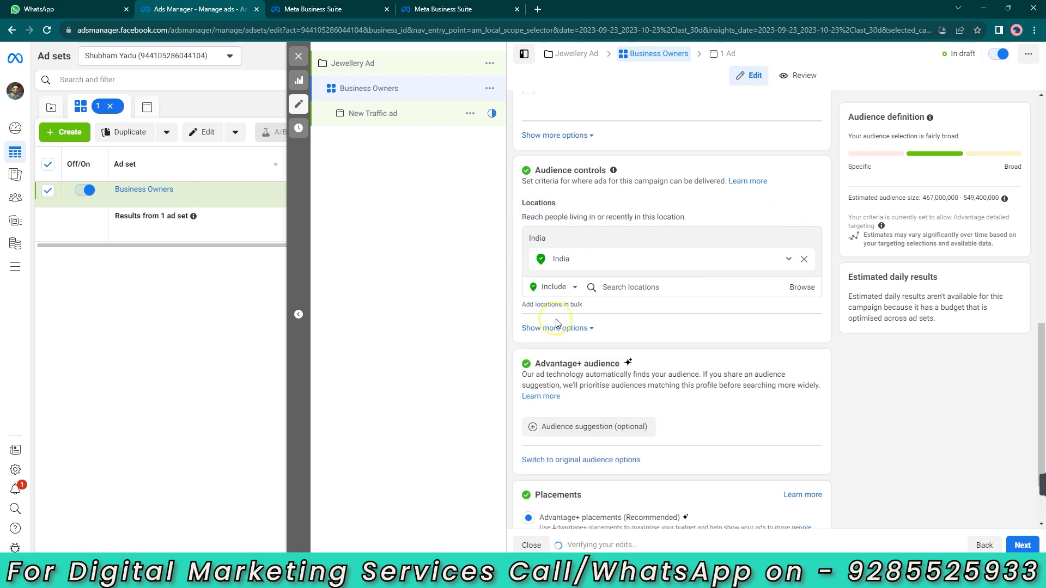
{"action": "left_click", "coordinate": [684, 290]}
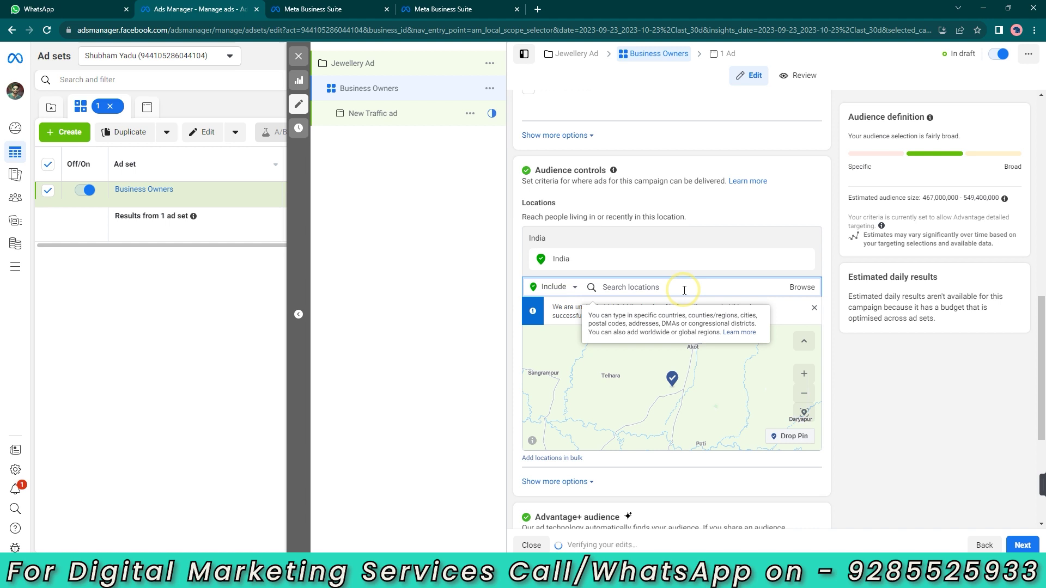
{"action": "type", "text": "delhi"}
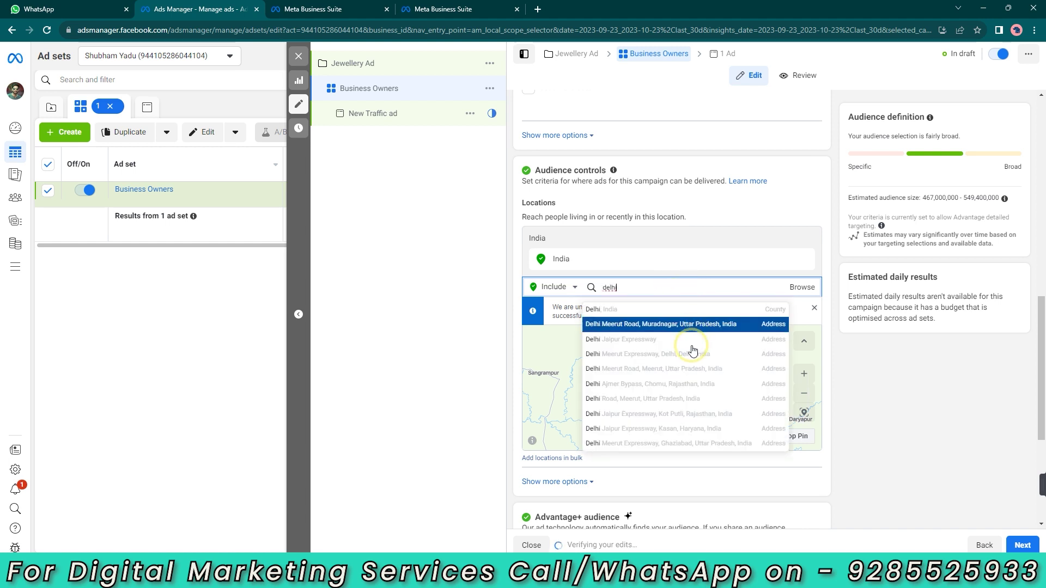
{"action": "left_click", "coordinate": [613, 309]}
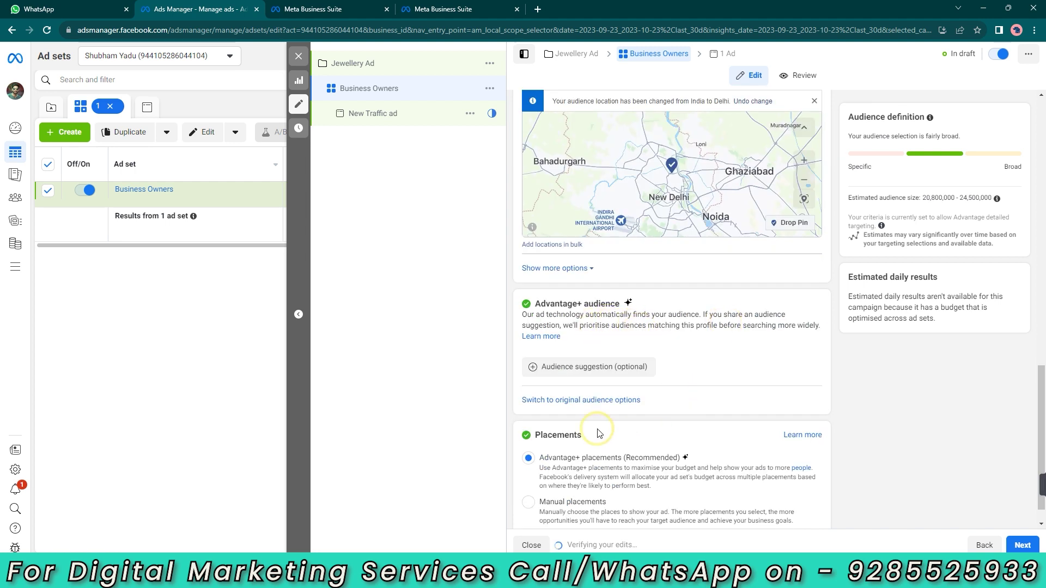
Switch the ad set from Advantage+ audience to the original audience options
{"action": "left_click", "coordinate": [595, 401]}
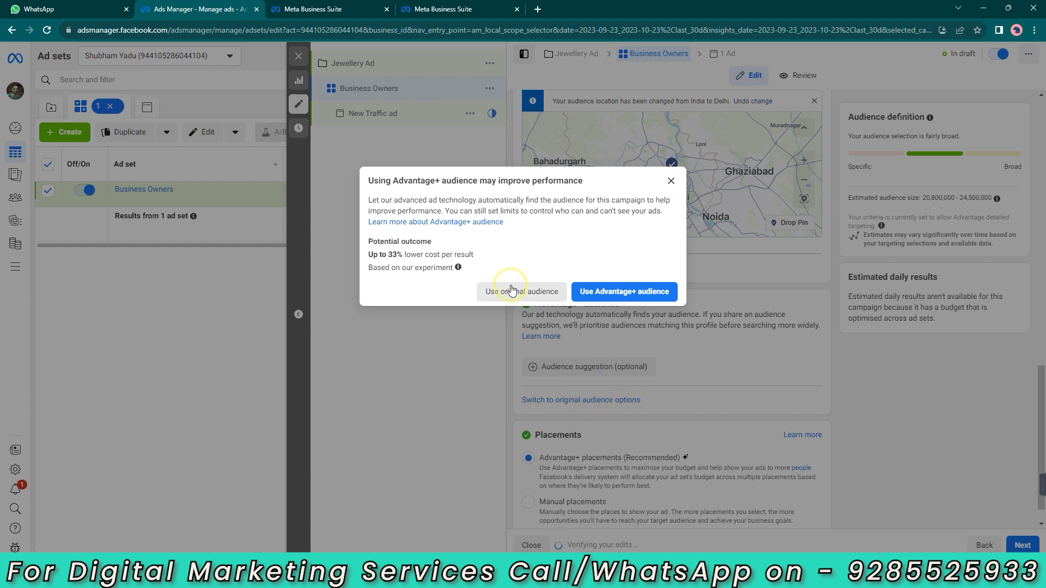
{"action": "left_click", "coordinate": [540, 294]}
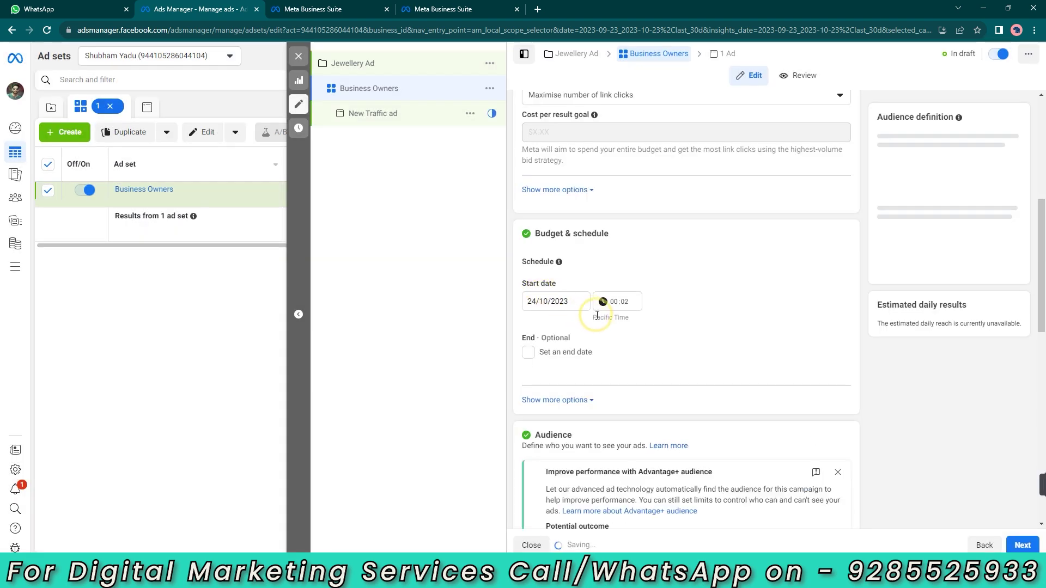
Set the audience age range to 20–40 and open the gender options for editing
{"action": "scroll", "coordinate": [616, 289], "scroll_direction": "down", "scroll_amount": 8}
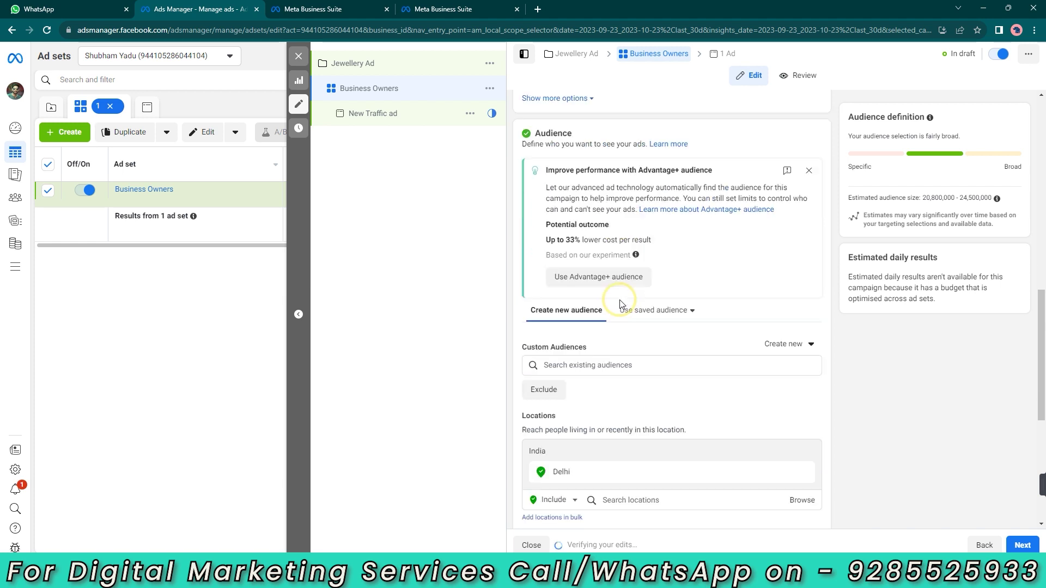
{"action": "scroll", "coordinate": [622, 299], "scroll_direction": "down", "scroll_amount": 2}
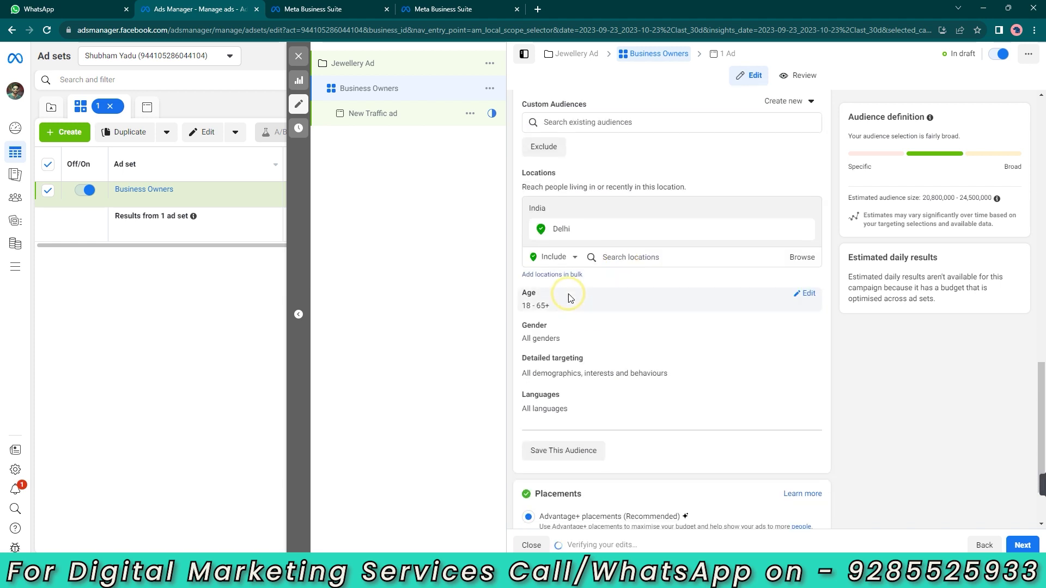
{"action": "left_click", "coordinate": [805, 294]}
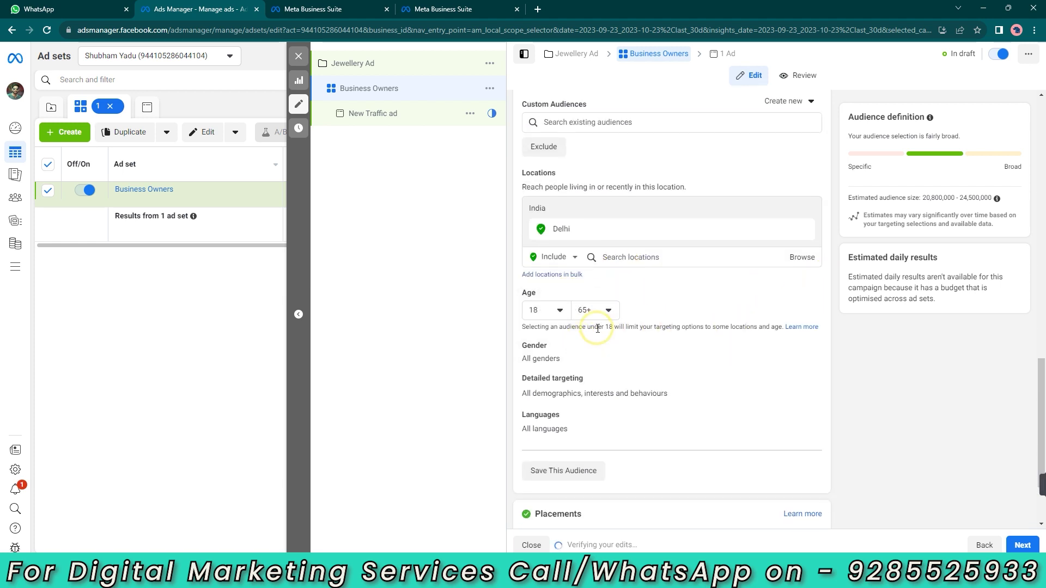
{"action": "left_click", "coordinate": [555, 311]}
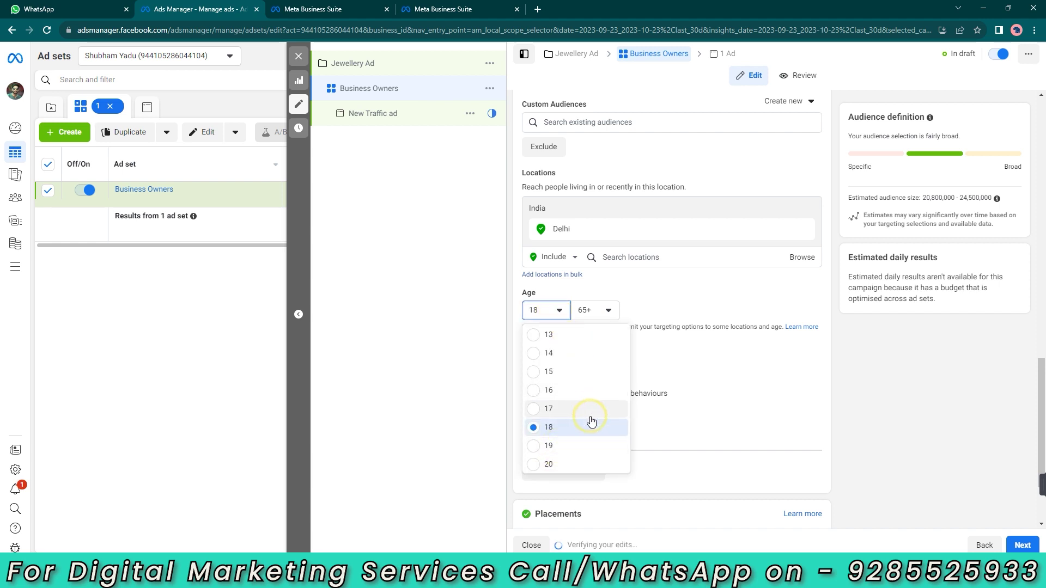
{"action": "left_click", "coordinate": [567, 464]}
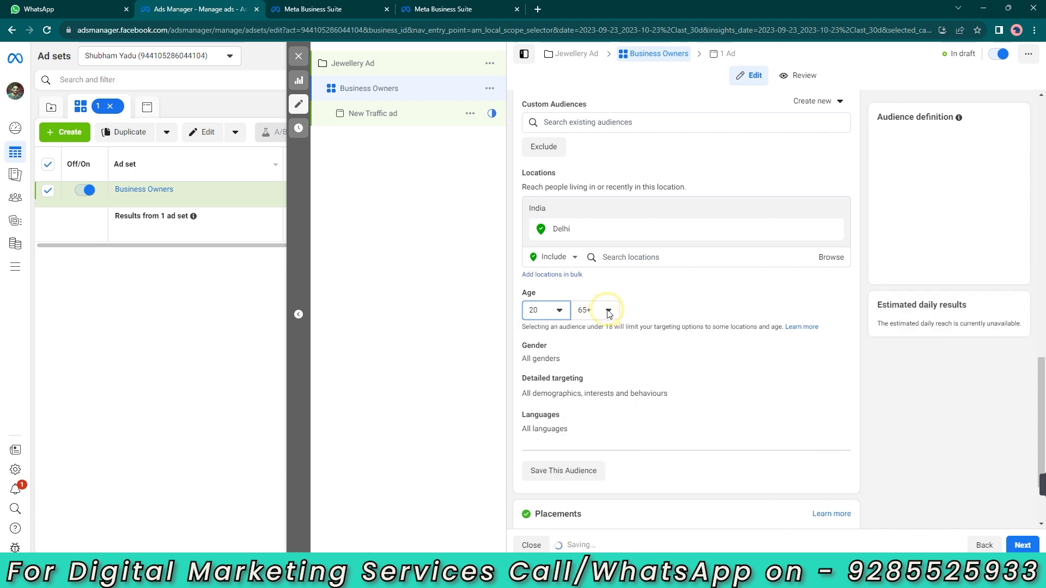
{"action": "left_click", "coordinate": [609, 310]}
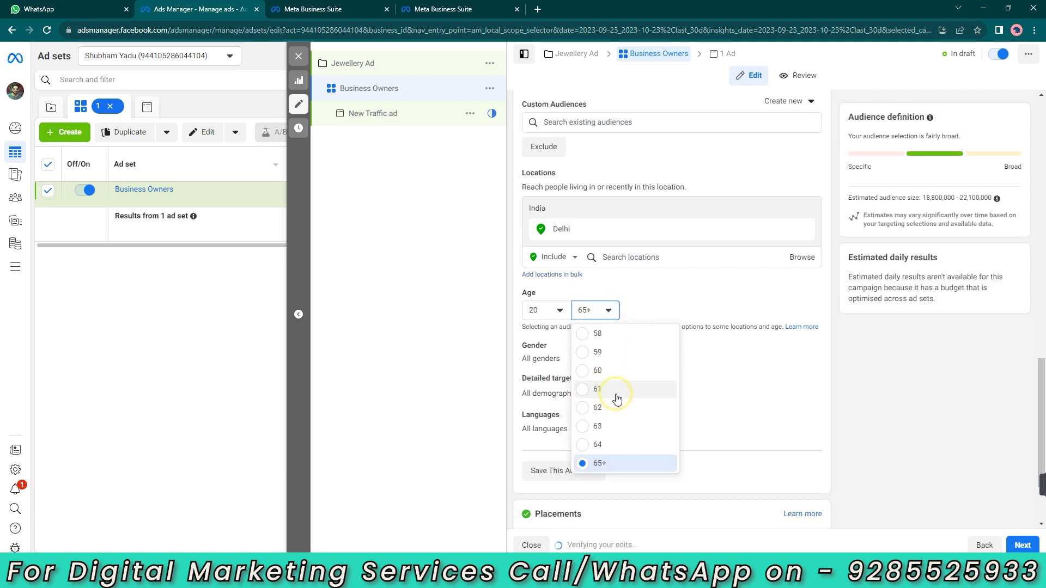
{"action": "scroll", "coordinate": [614, 402], "scroll_direction": "up", "scroll_amount": 1}
{"action": "scroll", "coordinate": [610, 374], "scroll_direction": "up", "scroll_amount": 3}
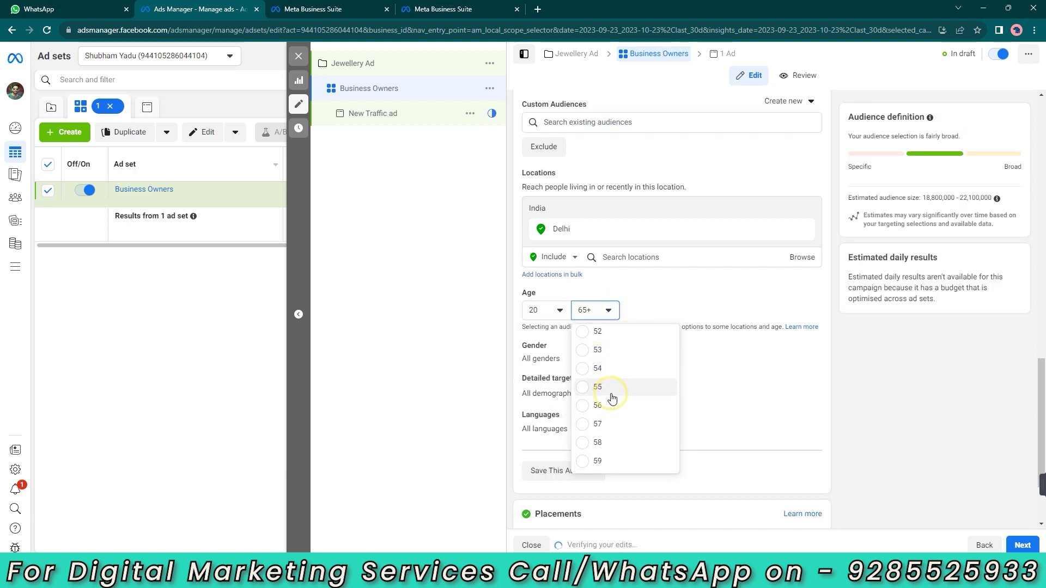
{"action": "scroll", "coordinate": [622, 374], "scroll_direction": "up", "scroll_amount": 2}
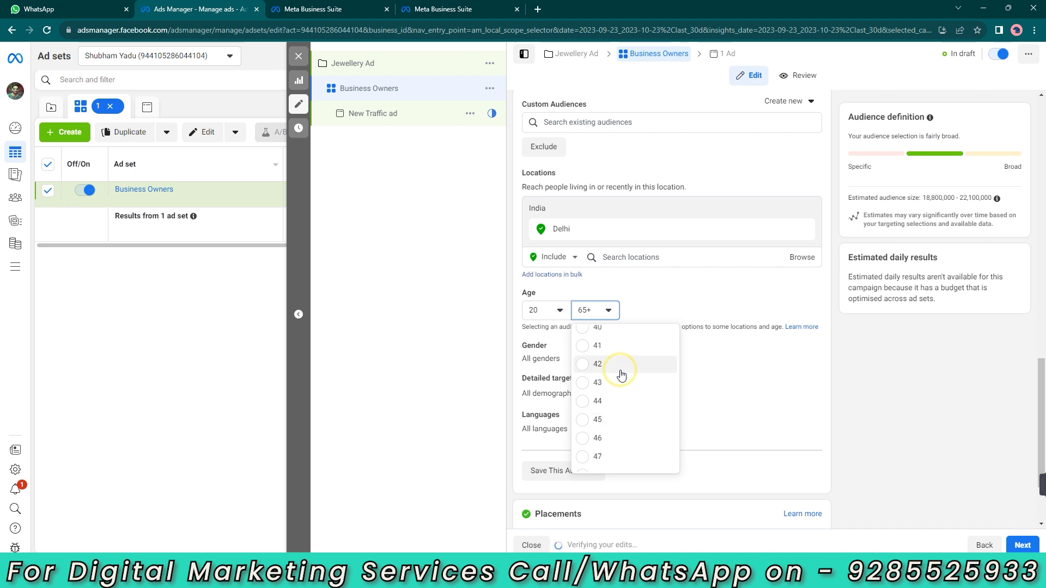
{"action": "left_click", "coordinate": [602, 329]}
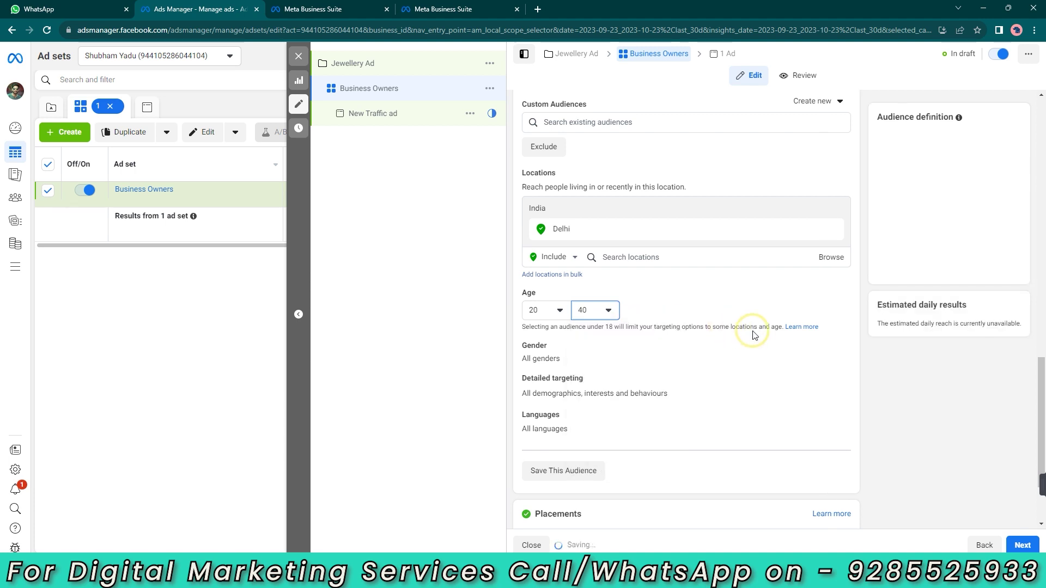
{"action": "left_click", "coordinate": [806, 345]}
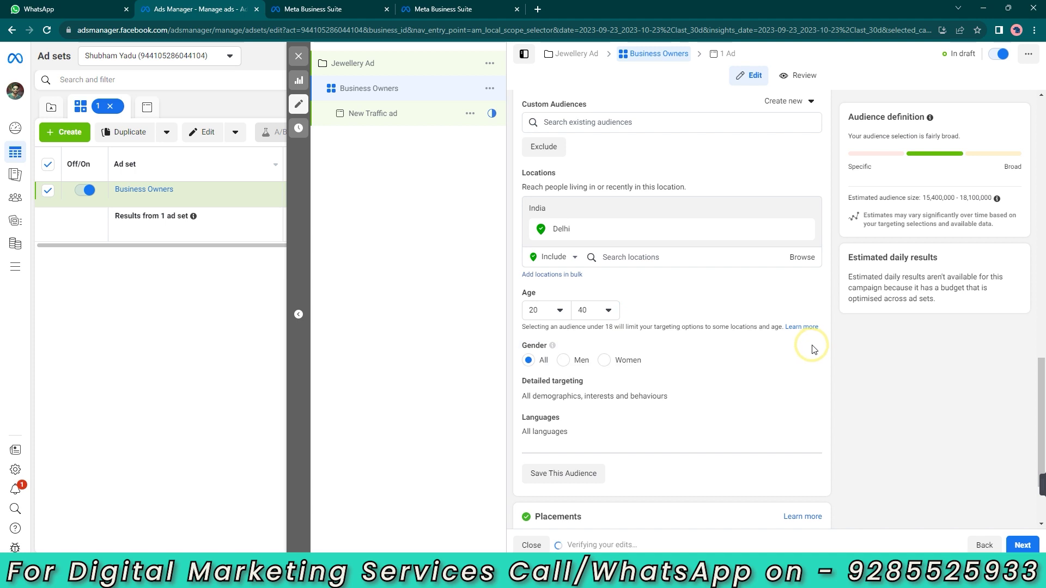
Add the employer demographic "Business Owners" to the audience's detailed targeting
{"action": "scroll", "coordinate": [812, 354], "scroll_direction": "down", "scroll_amount": 1}
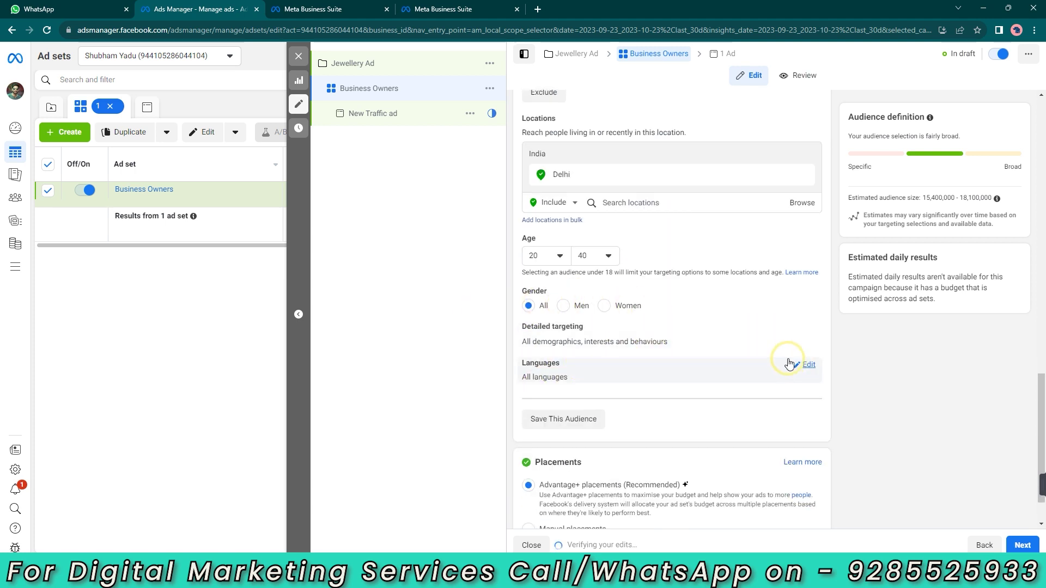
{"action": "scroll", "coordinate": [800, 339], "scroll_direction": "down", "scroll_amount": 1}
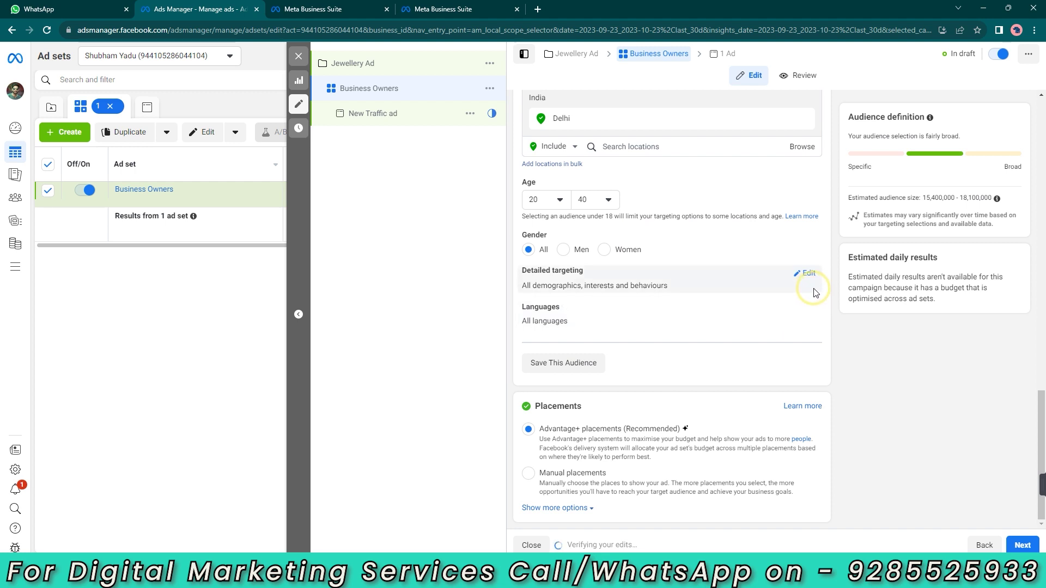
{"action": "left_click", "coordinate": [806, 272]}
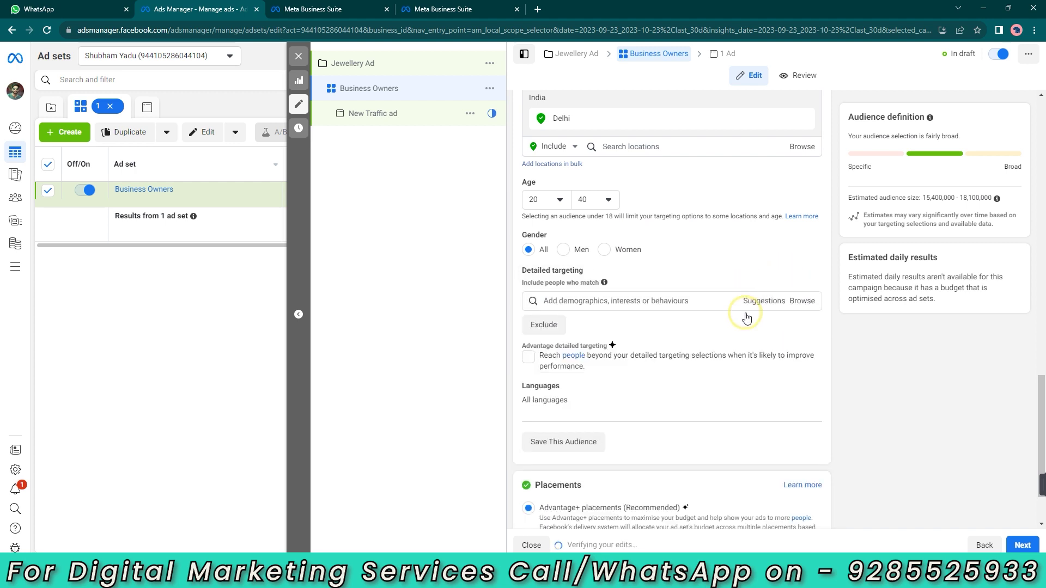
{"action": "left_click", "coordinate": [672, 301]}
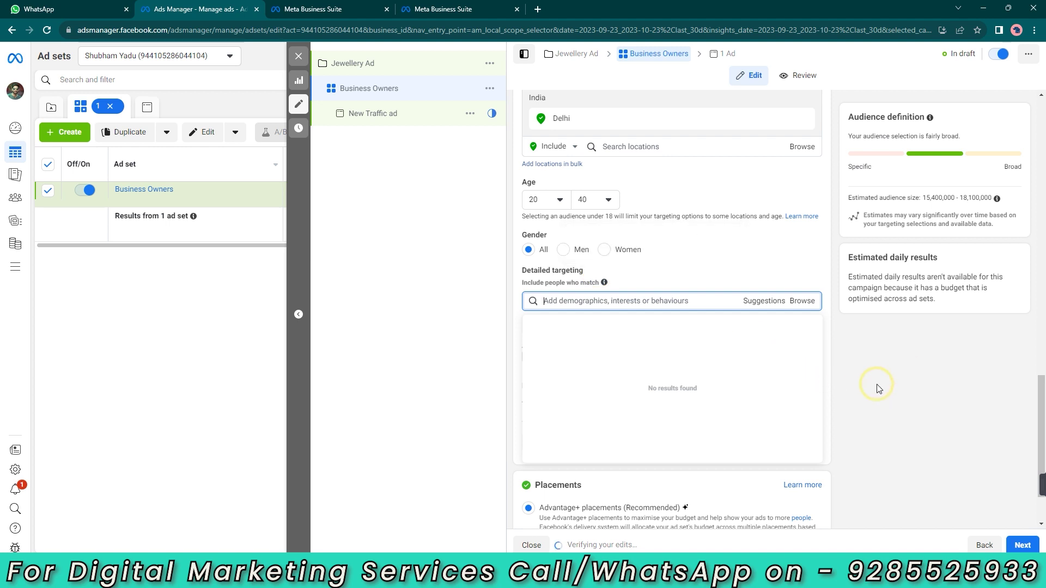
{"action": "type", "text": "business owners"}
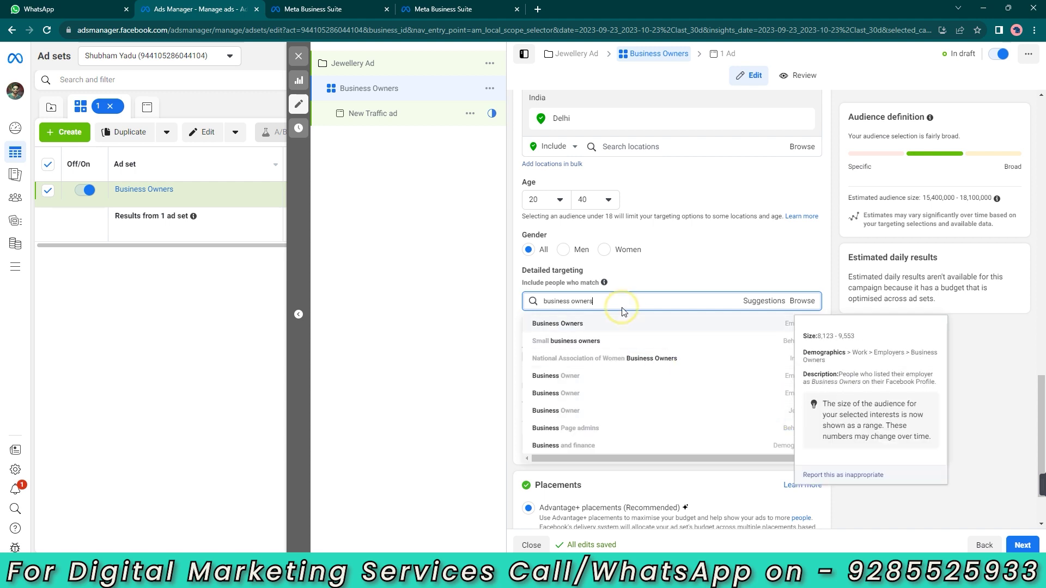
{"action": "left_click", "coordinate": [590, 320]}
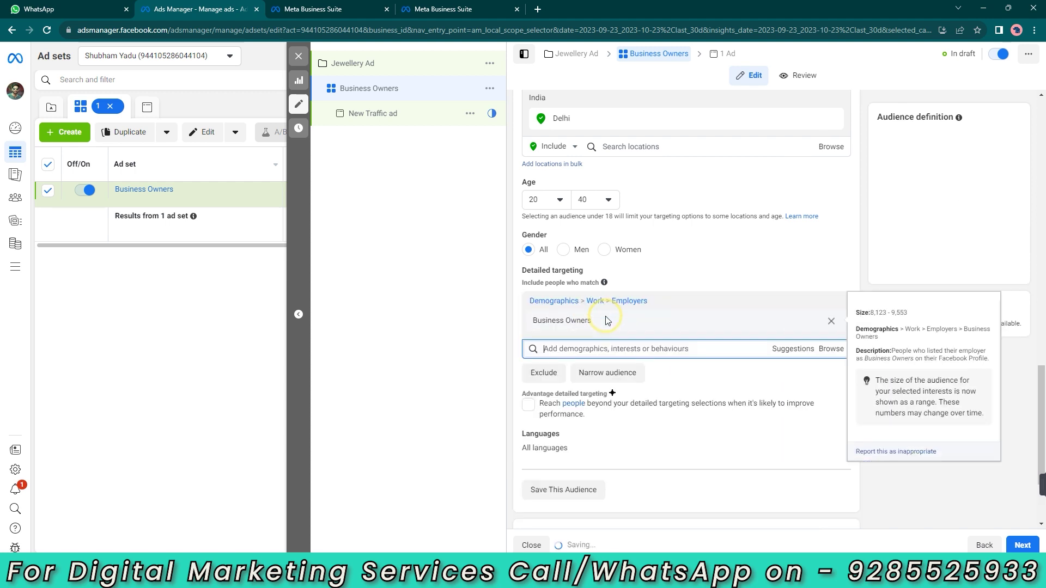
Add suggested targeting: Small business owners, both Business Owner employers, Small and medium enterprises, Entrepreneurship, and Owner and CEO
{"action": "scroll", "coordinate": [744, 275], "scroll_direction": "down", "scroll_amount": 2}
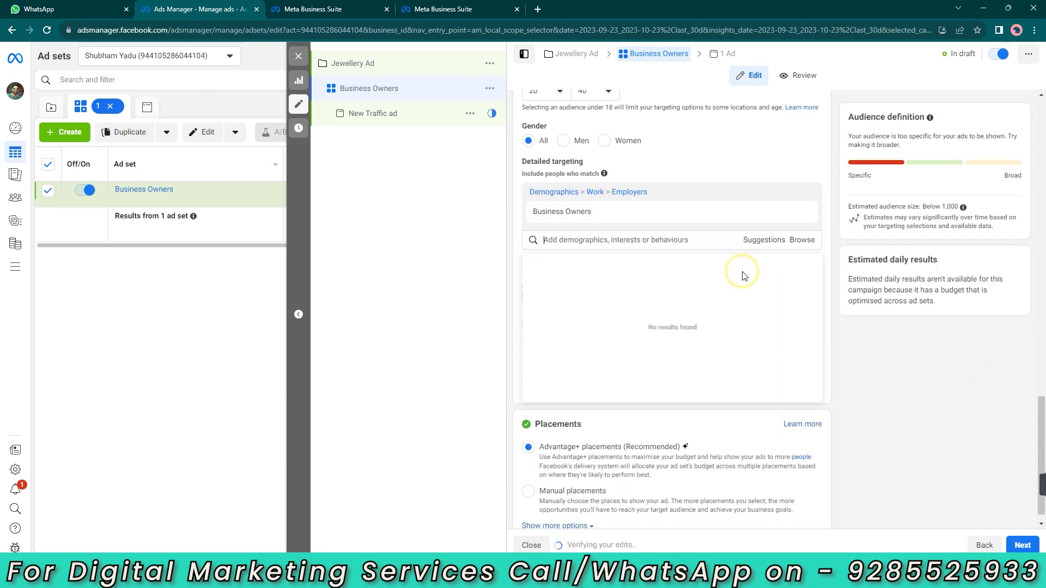
{"action": "left_click", "coordinate": [757, 246]}
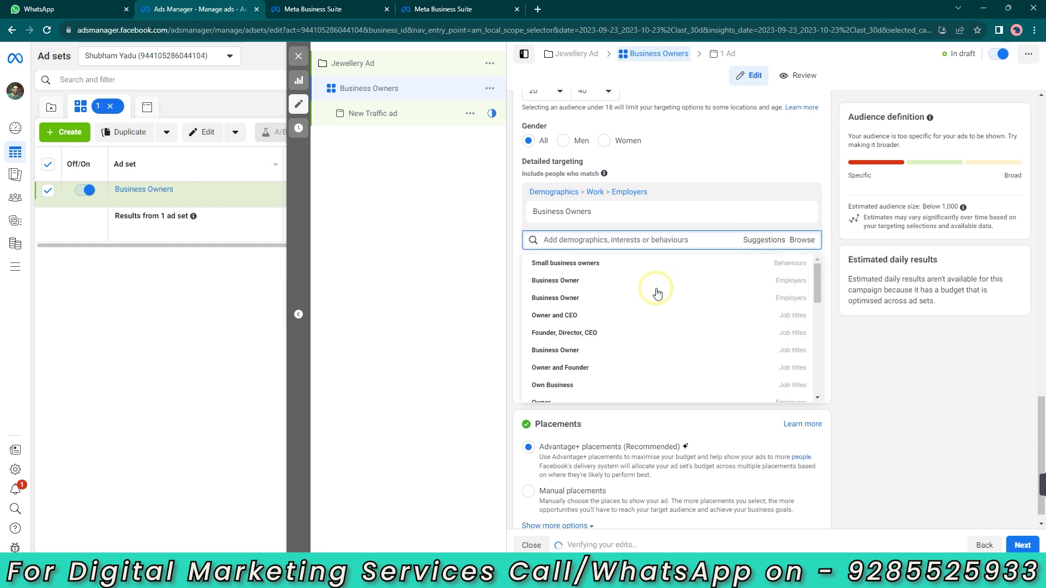
{"action": "left_click", "coordinate": [625, 264]}
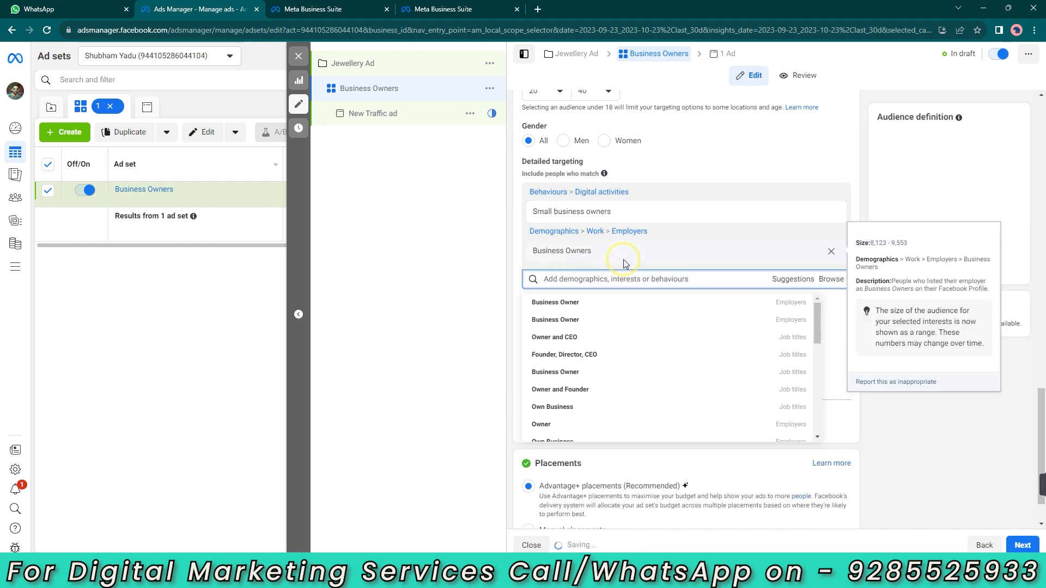
{"action": "left_click", "coordinate": [599, 303]}
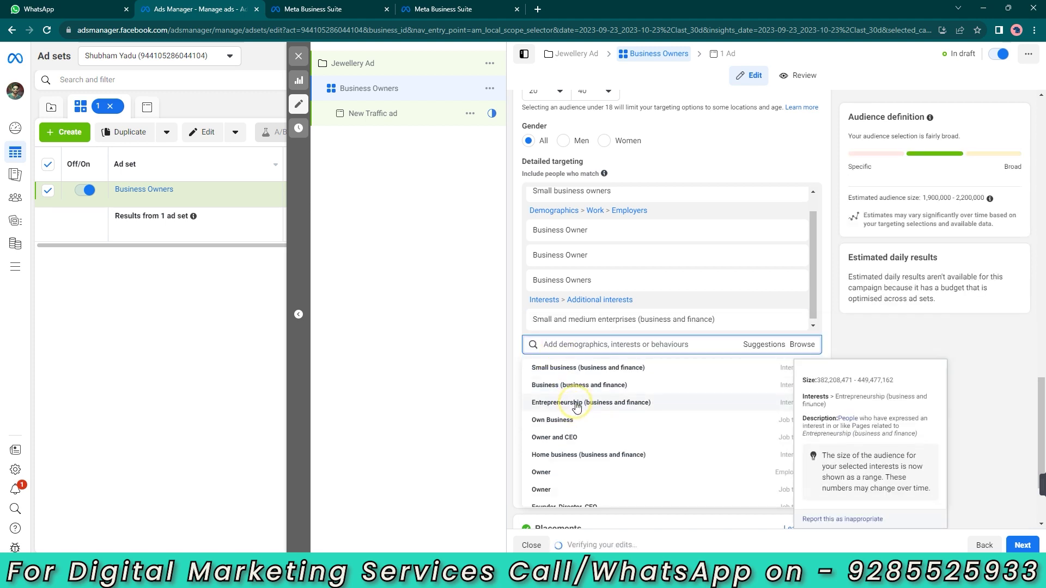
{"action": "left_click", "coordinate": [576, 406]}
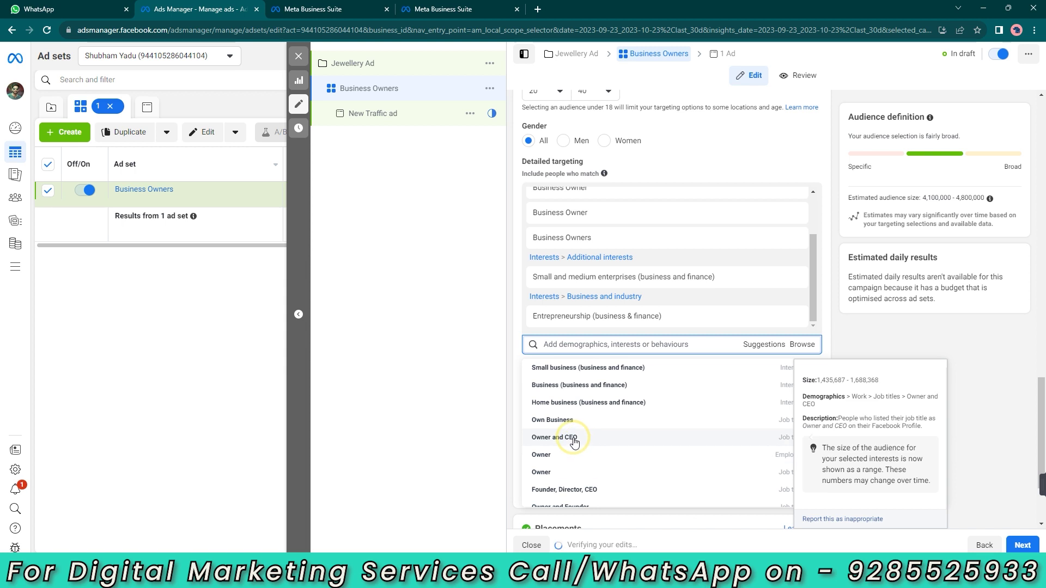
{"action": "left_click", "coordinate": [575, 440]}
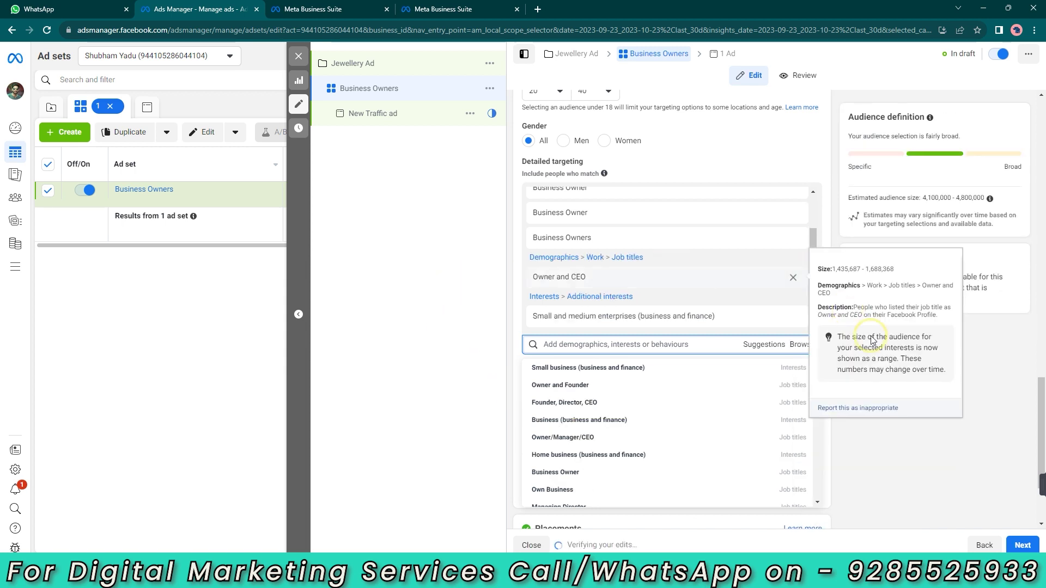
Close the targeting suggestions and examine the estimated audience size and the list of selected targeting criteria
{"action": "left_click", "coordinate": [955, 238]}
{"action": "left_click_drag", "start_coordinate": [928, 195], "coordinate": [950, 198]}
{"action": "left_click", "coordinate": [957, 199]}
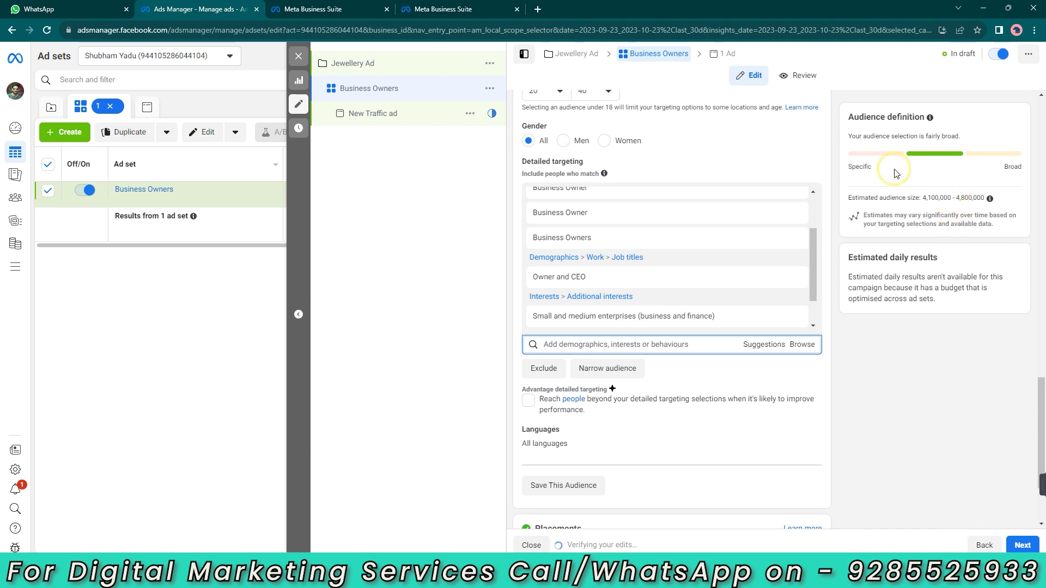
{"action": "scroll", "coordinate": [942, 229], "scroll_direction": "down", "scroll_amount": 2}
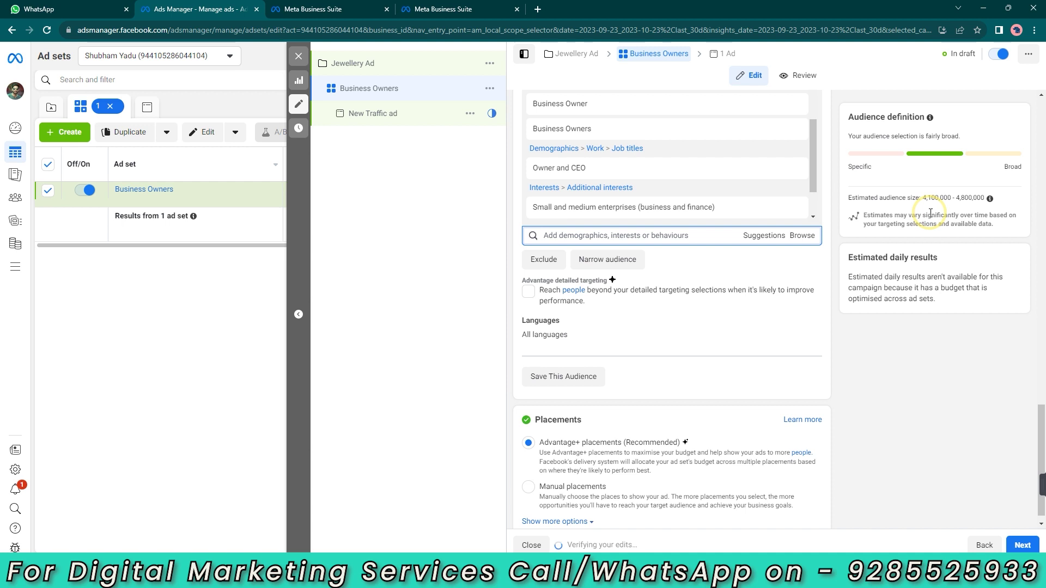
{"action": "left_click_drag", "start_coordinate": [924, 197], "coordinate": [952, 199]}
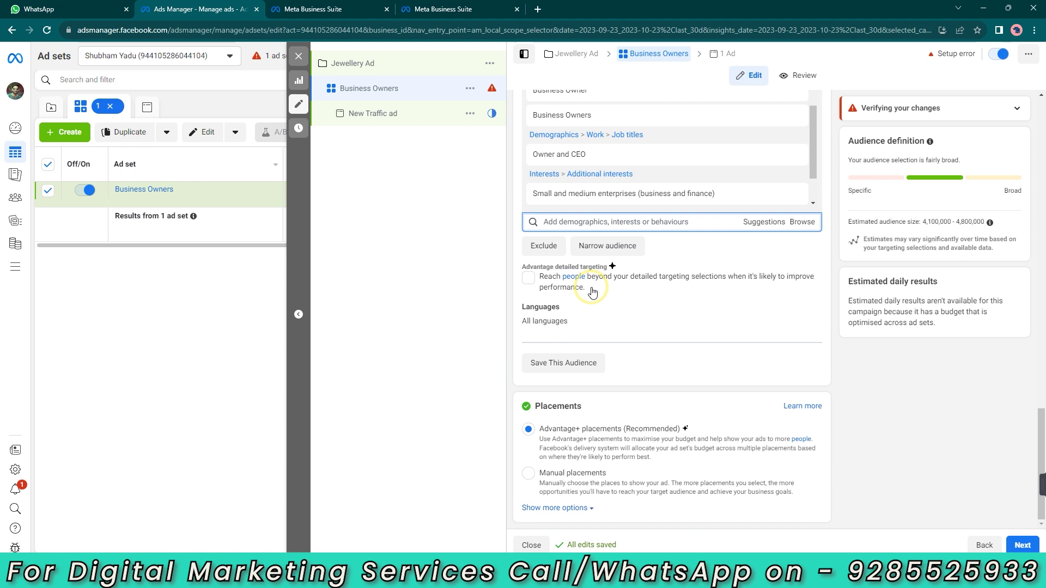
{"action": "scroll", "coordinate": [664, 191], "scroll_direction": "up", "scroll_amount": 1}
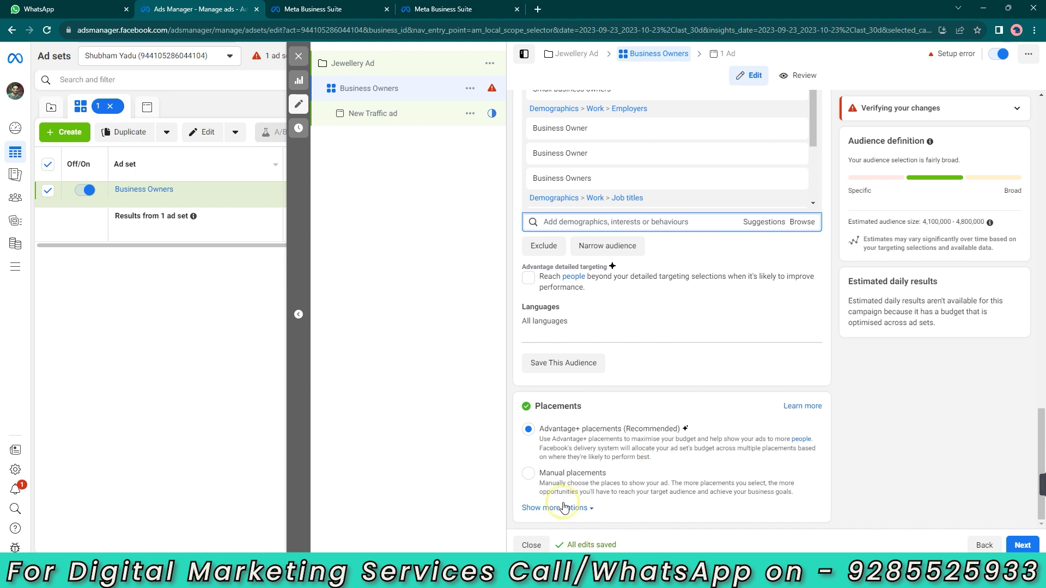
Switch the ad set to manual placements and exclude the Audience Network and Messenger platforms
{"action": "left_click", "coordinate": [576, 471]}
{"action": "scroll", "coordinate": [607, 455], "scroll_direction": "down", "scroll_amount": 6}
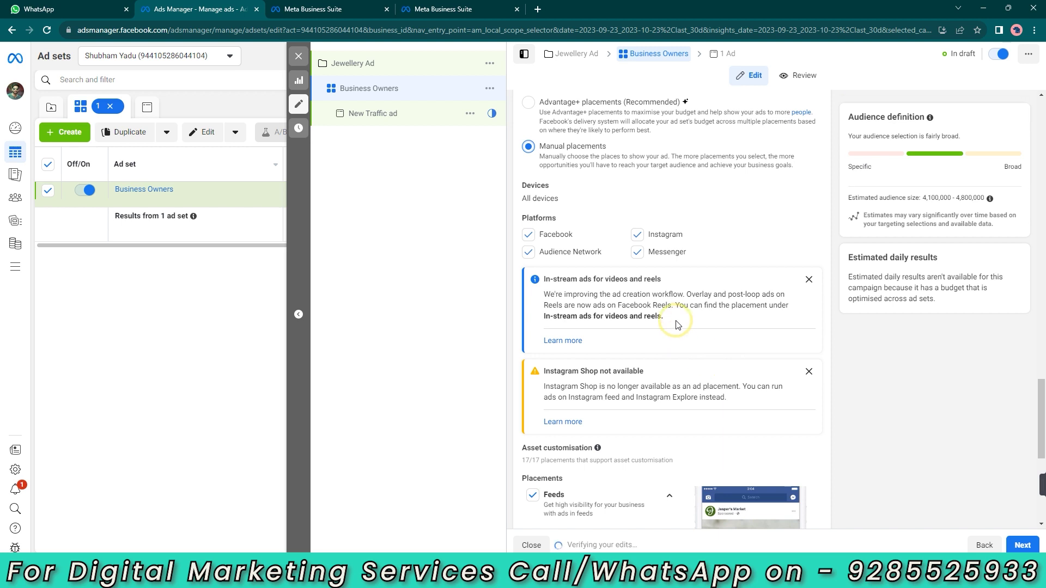
{"action": "left_click", "coordinate": [576, 255]}
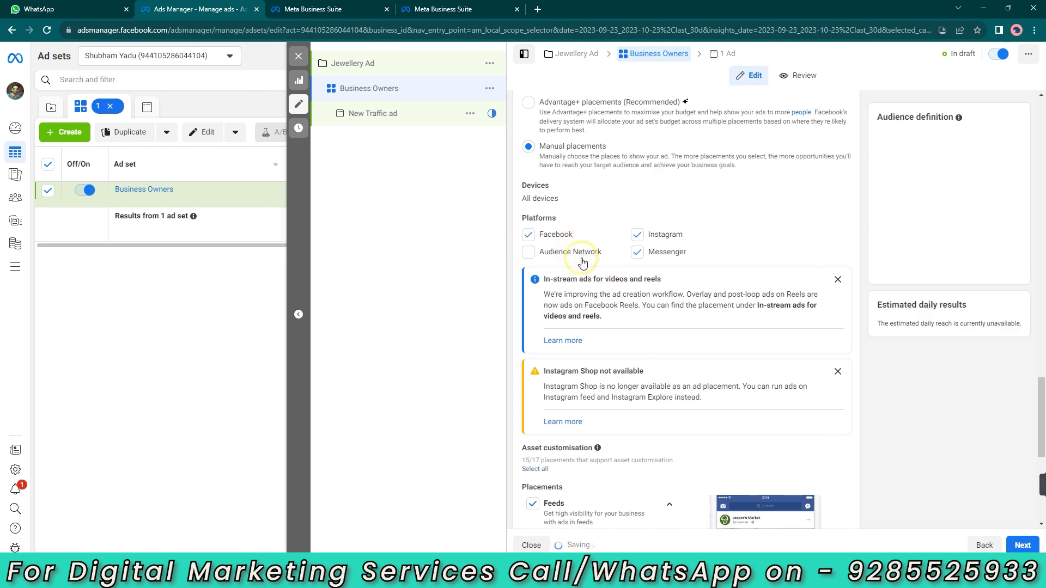
{"action": "left_click", "coordinate": [642, 260]}
{"action": "scroll", "coordinate": [789, 321], "scroll_direction": "down", "scroll_amount": 4}
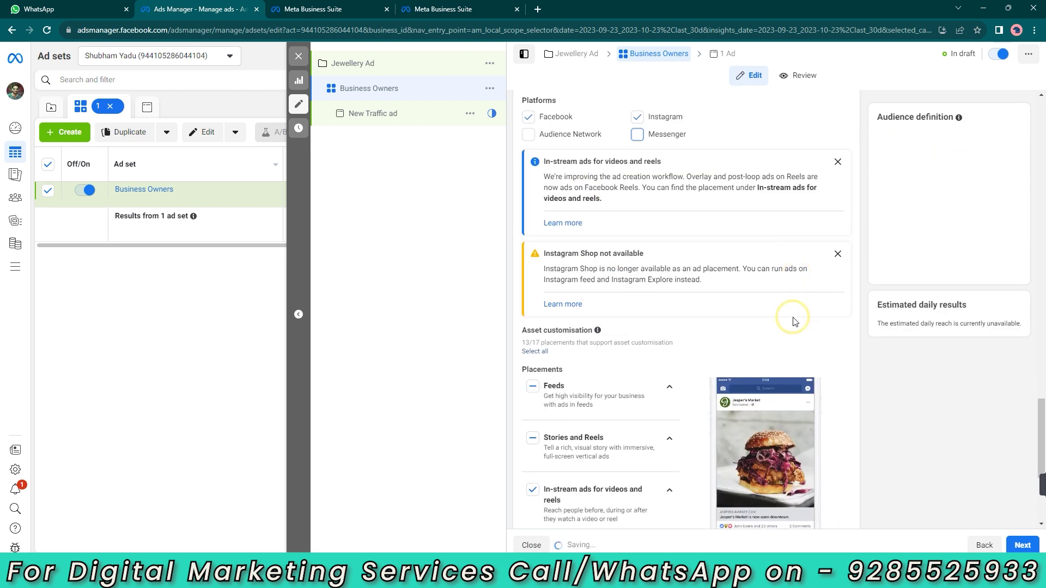
Exclude Facebook Marketplace and Instagram Explore home from the Feeds placements
{"action": "left_click", "coordinate": [669, 289]}
{"action": "scroll", "coordinate": [602, 299], "scroll_direction": "down", "scroll_amount": 2}
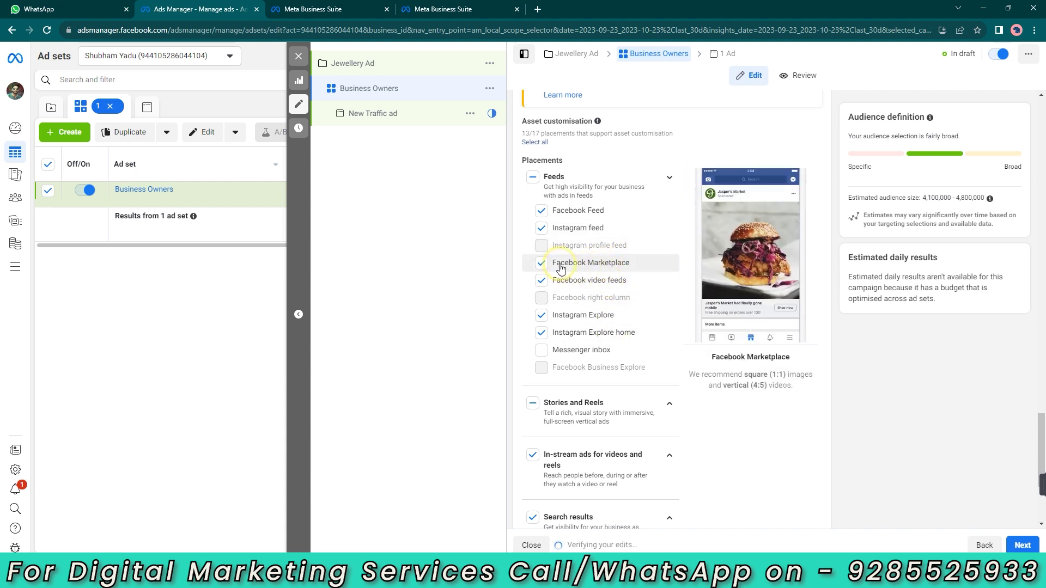
{"action": "left_click", "coordinate": [589, 266]}
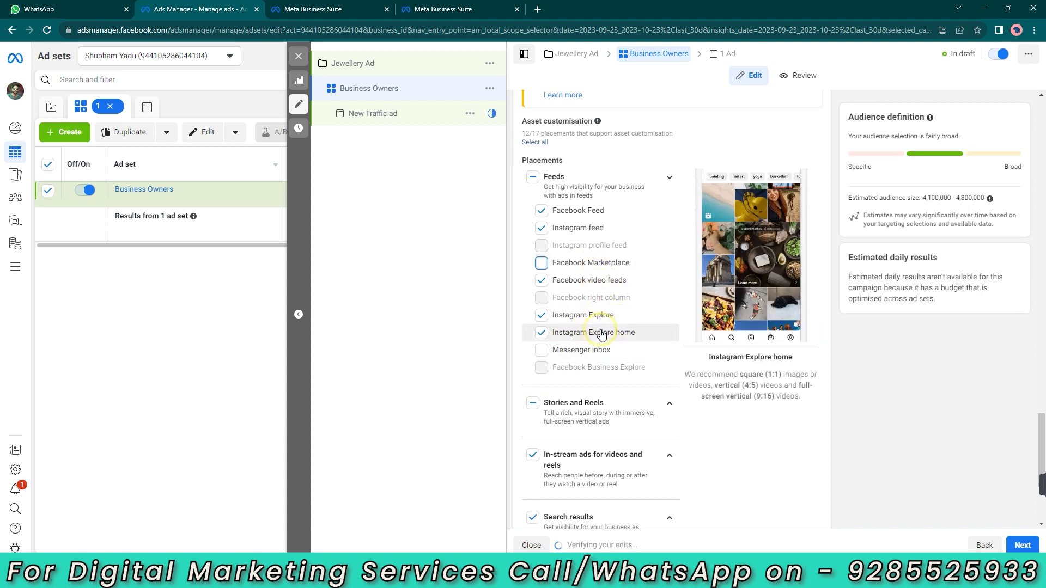
{"action": "left_click", "coordinate": [626, 333]}
Expand the Stories and Reels placements, and exclude the in-stream ads for videos and reels and search results placements
{"action": "scroll", "coordinate": [627, 358], "scroll_direction": "down", "scroll_amount": 2}
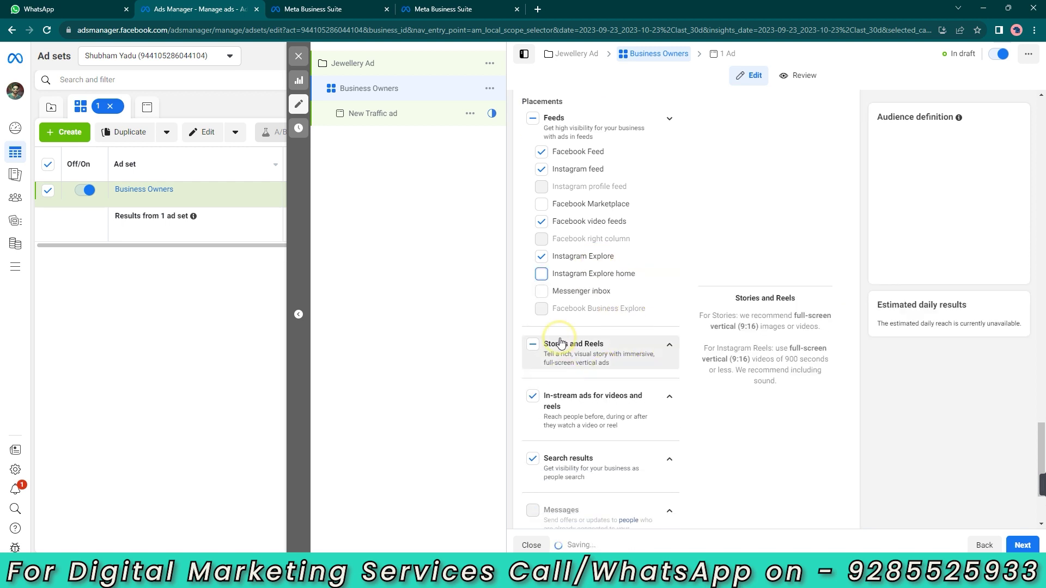
{"action": "left_click", "coordinate": [667, 304]}
{"action": "scroll", "coordinate": [665, 306], "scroll_direction": "down", "scroll_amount": 3}
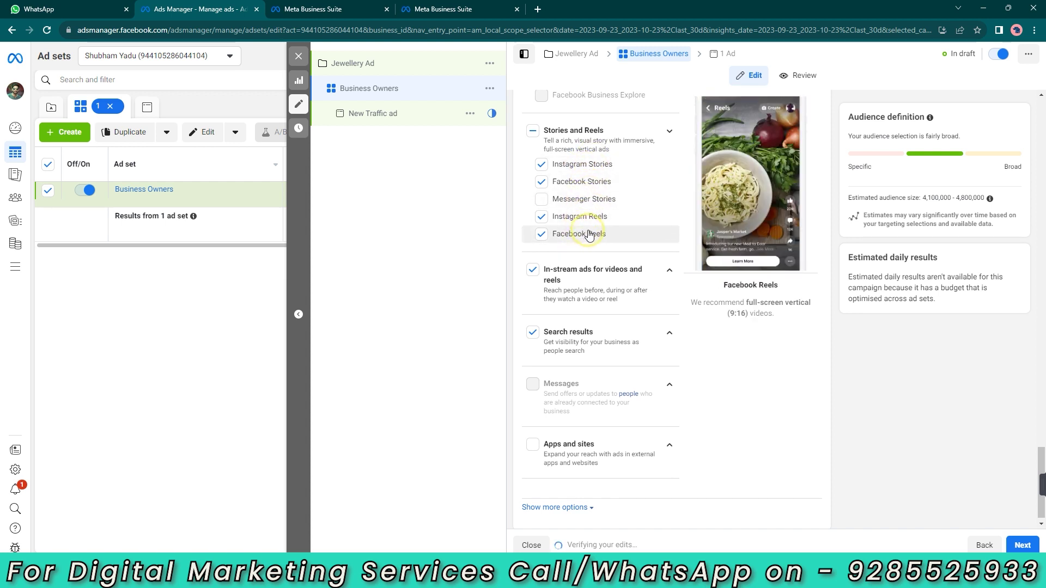
{"action": "left_click", "coordinate": [531, 271]}
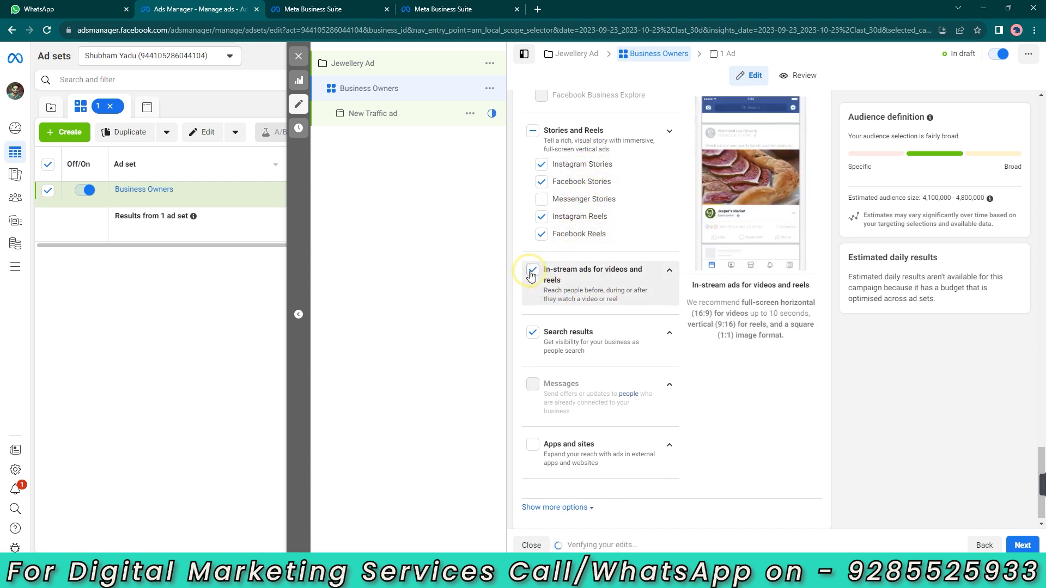
{"action": "left_click", "coordinate": [531, 271]}
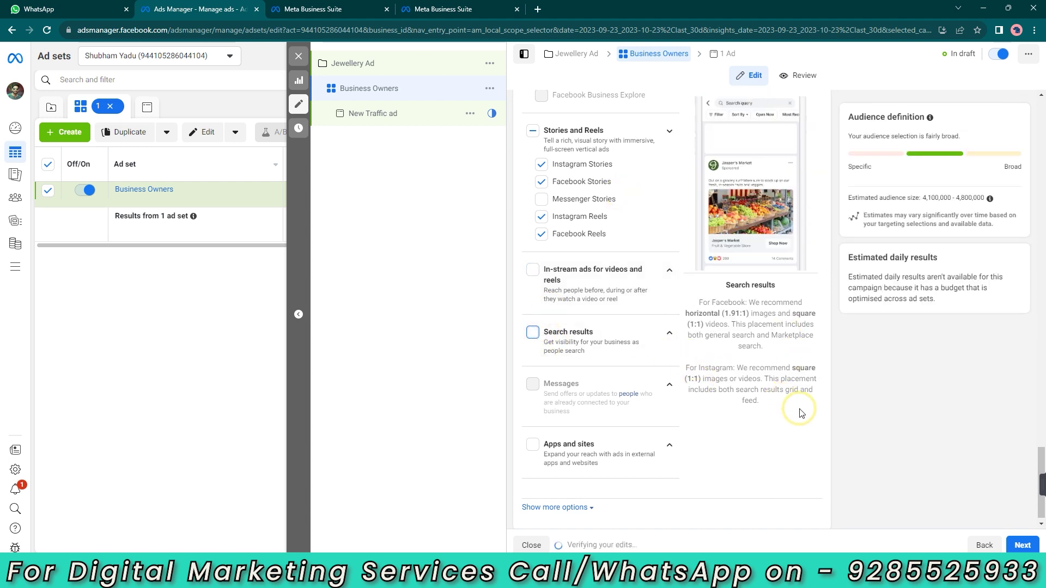
Continue from the ad set to the ad level and rename the ad "Jewllery ad"
{"action": "left_click", "coordinate": [1020, 545]}
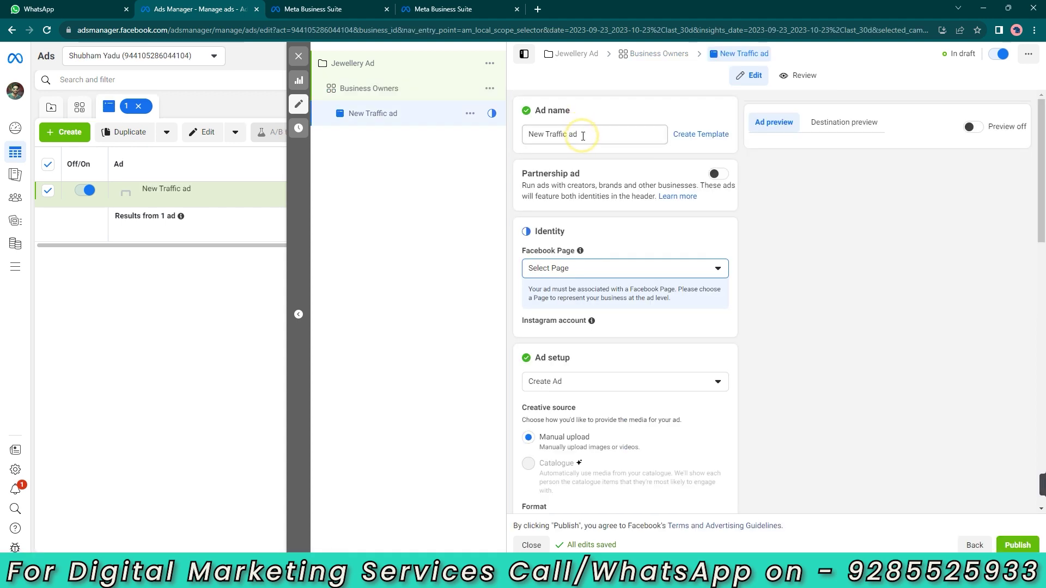
{"action": "left_click_drag", "start_coordinate": [583, 136], "coordinate": [524, 137]}
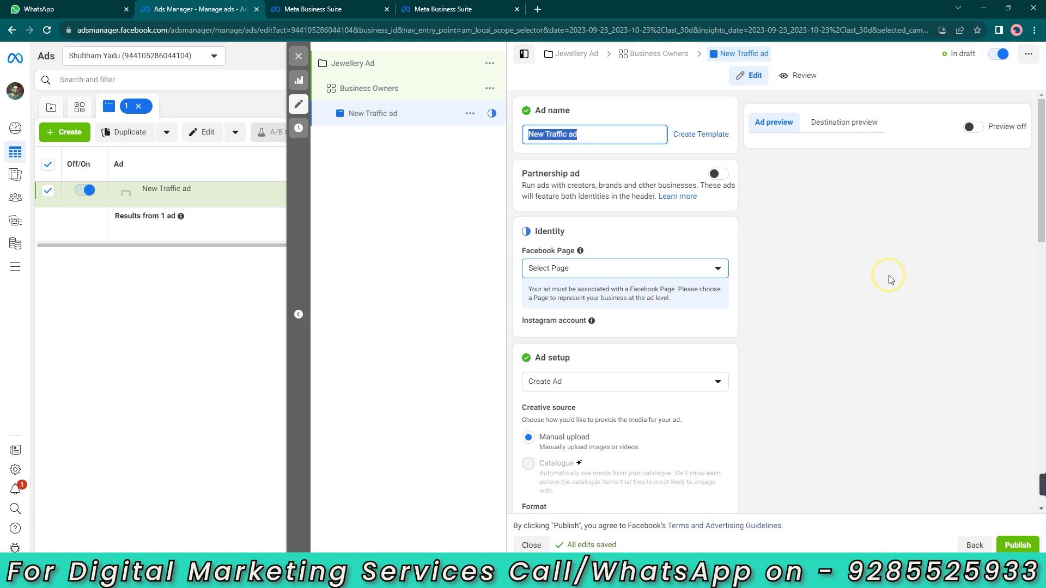
{"action": "type", "text": "Jewllery"}
{"action": "left_click", "coordinate": [891, 279]}
Choose the personal Page Digital Shubh as the ad's Facebook Page
{"action": "left_click", "coordinate": [627, 269]}
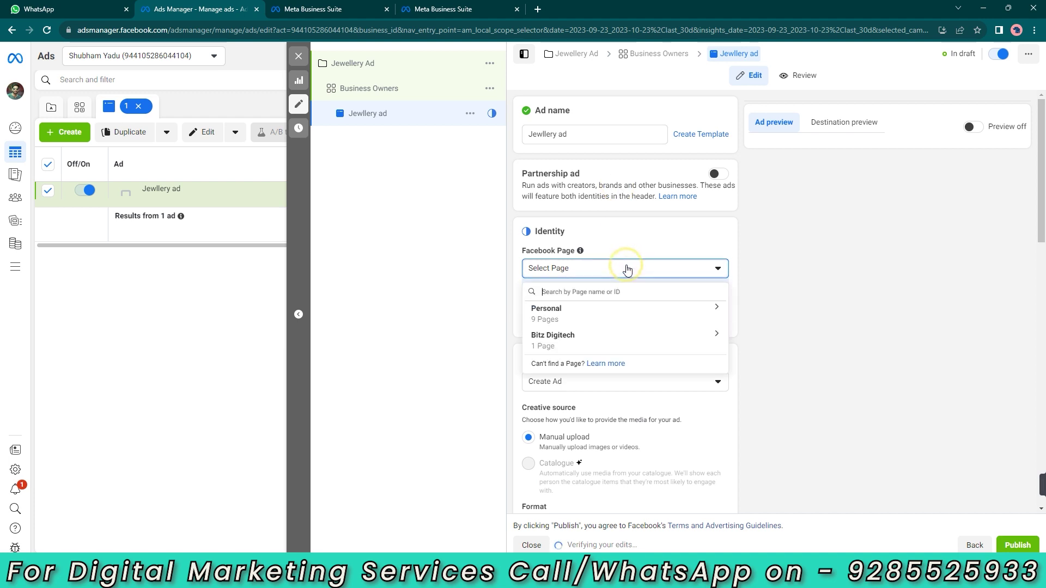
{"action": "left_click", "coordinate": [581, 325]}
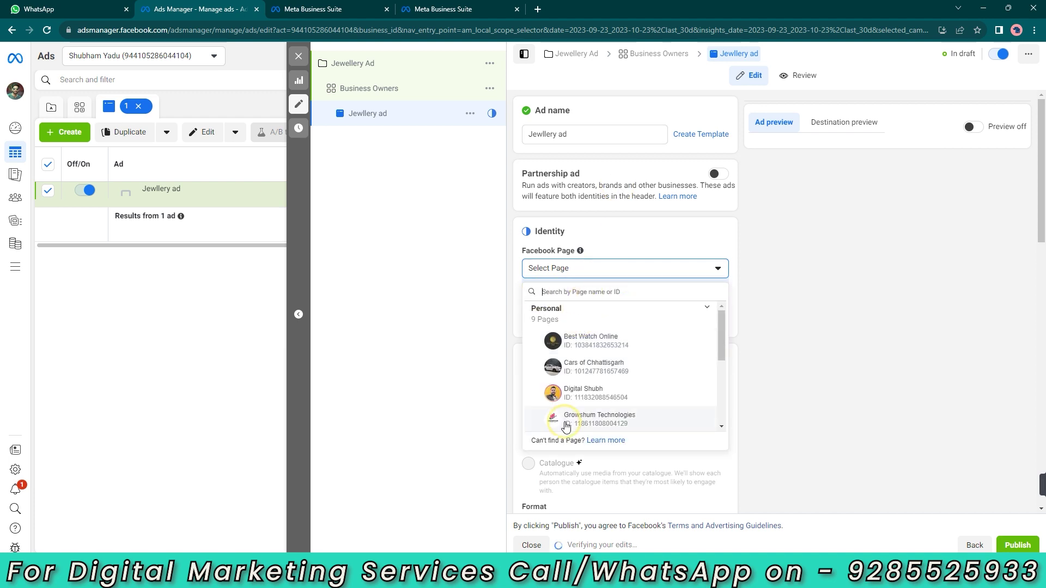
{"action": "left_click", "coordinate": [590, 396]}
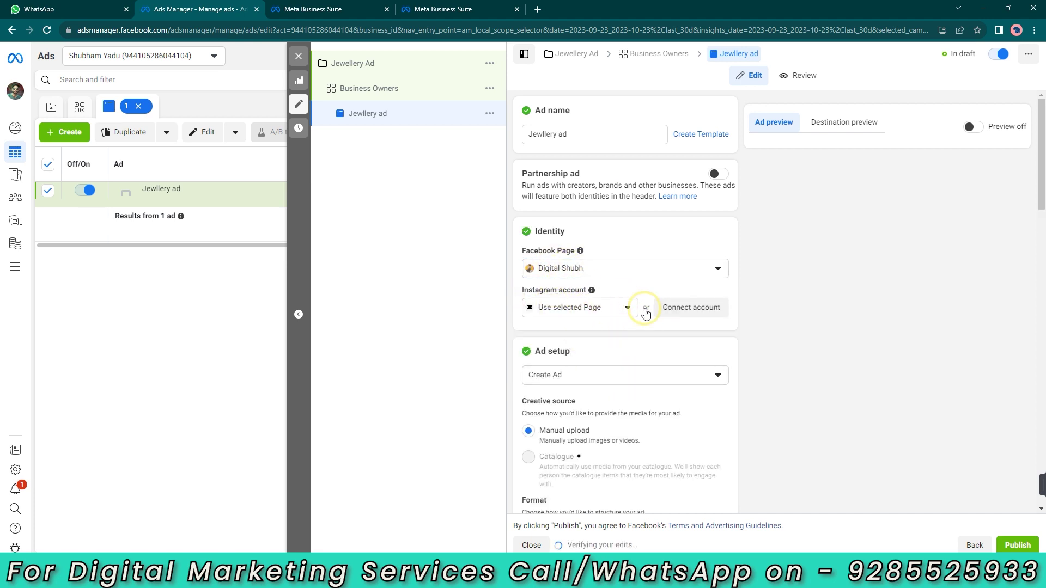
Add the untitled 540 × 960 account image as the ad's media and proceed to its placement crops
{"action": "scroll", "coordinate": [596, 315], "scroll_direction": "down", "scroll_amount": 2}
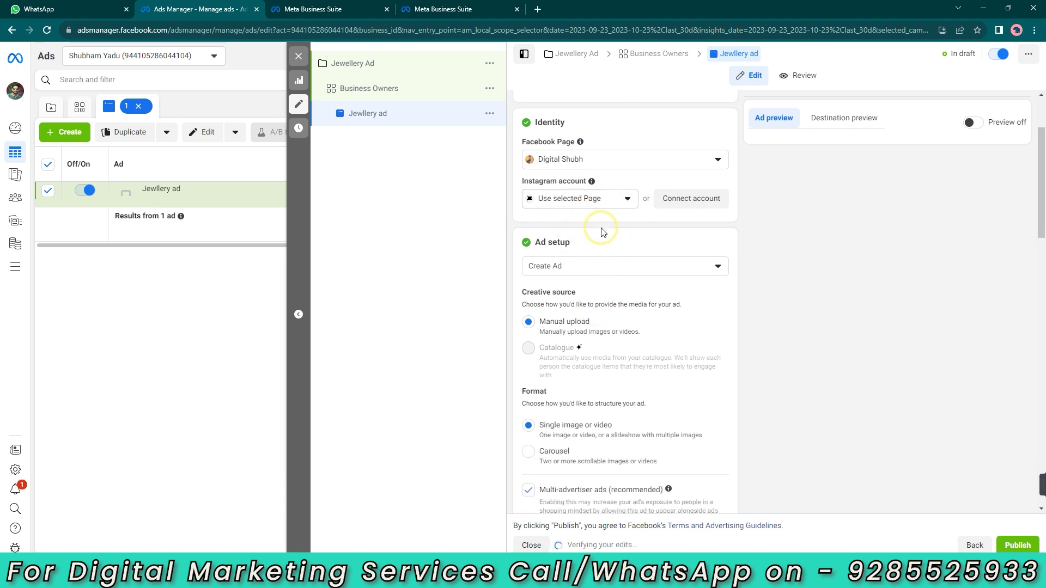
{"action": "scroll", "coordinate": [625, 373], "scroll_direction": "down", "scroll_amount": 6}
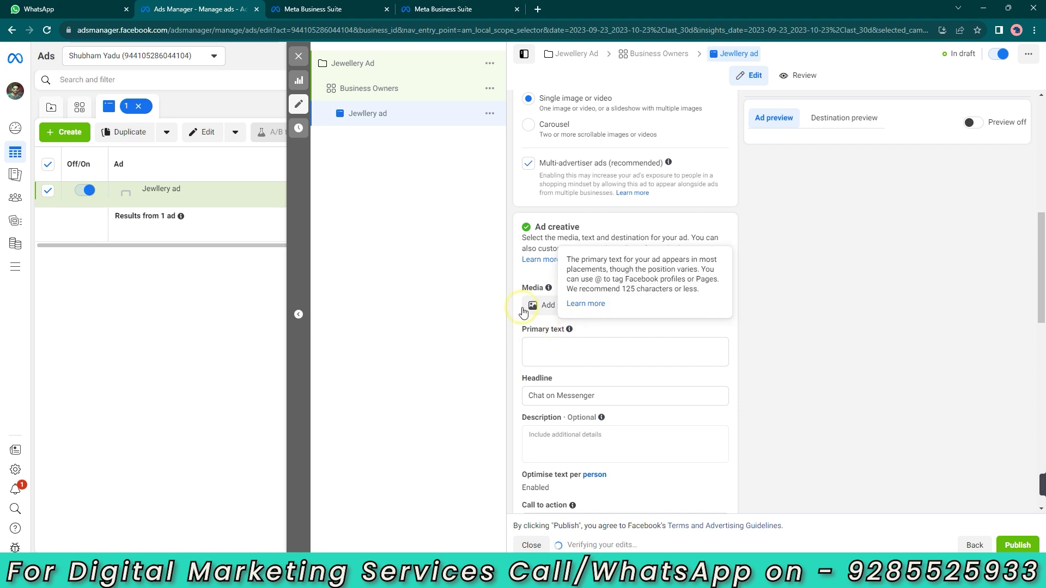
{"action": "scroll", "coordinate": [548, 311], "scroll_direction": "down", "scroll_amount": 1}
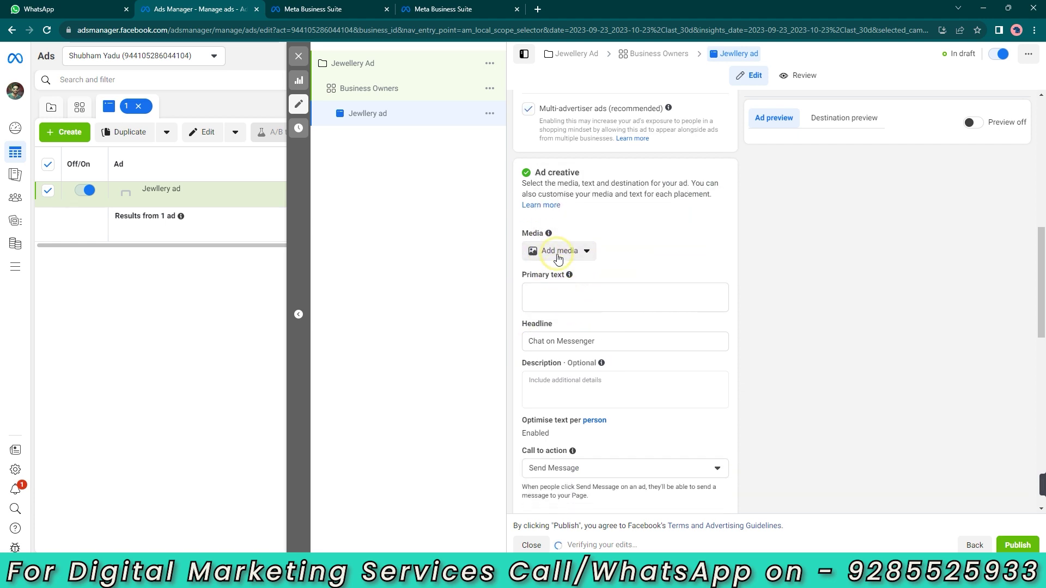
{"action": "left_click", "coordinate": [559, 252]}
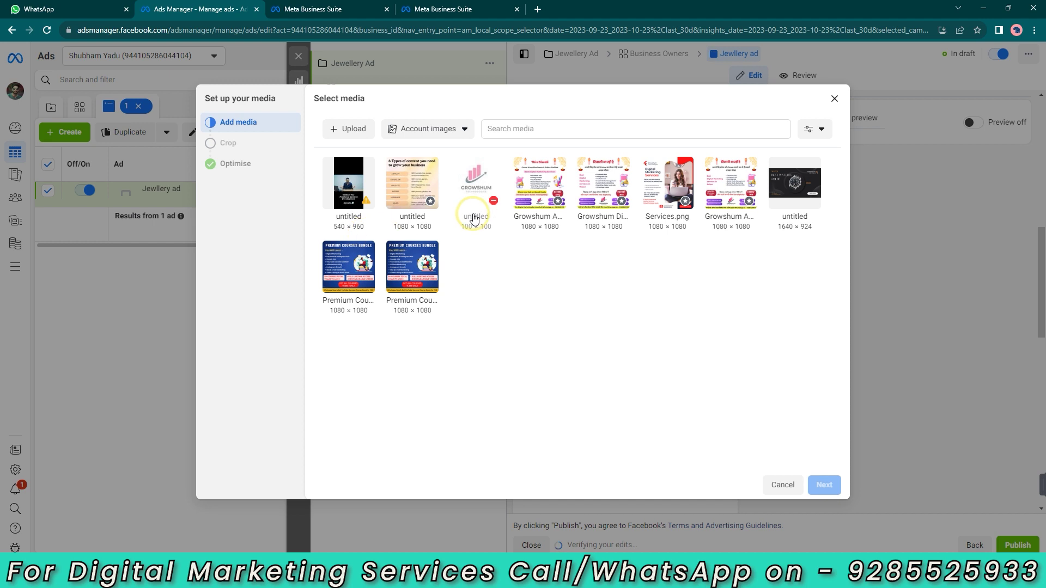
{"action": "left_click", "coordinate": [348, 182]}
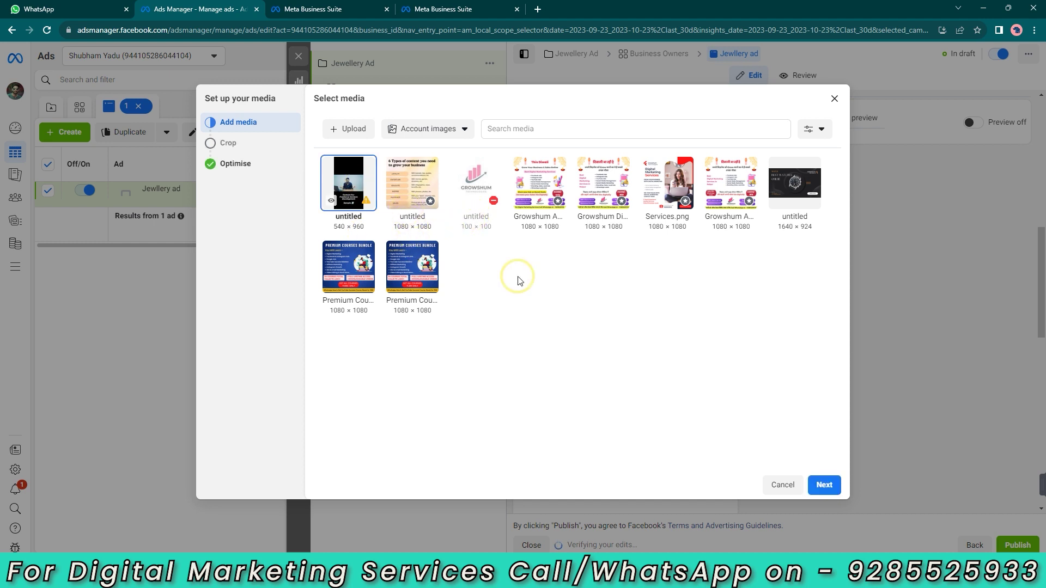
{"action": "left_click", "coordinate": [824, 485]}
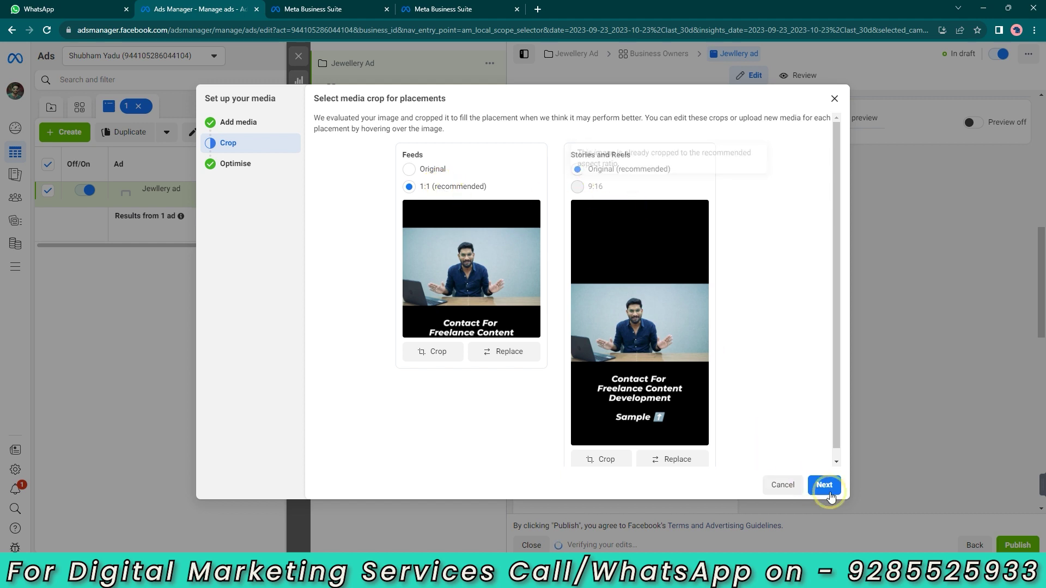
Use the original crop for Feeds and finish the media setup with all Advantage+ creative optimisations on
{"action": "left_click", "coordinate": [442, 172]}
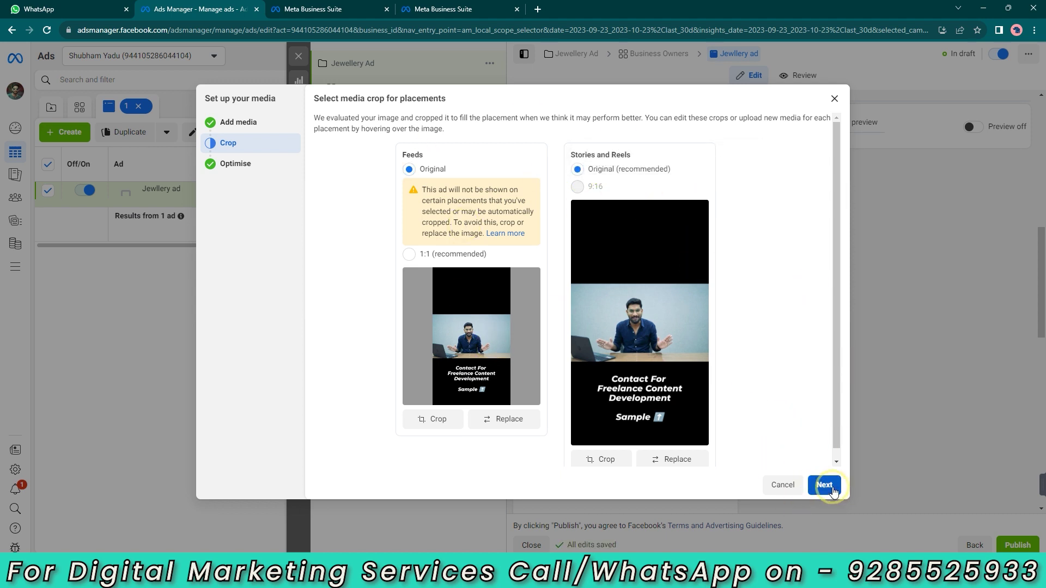
{"action": "left_click", "coordinate": [832, 489]}
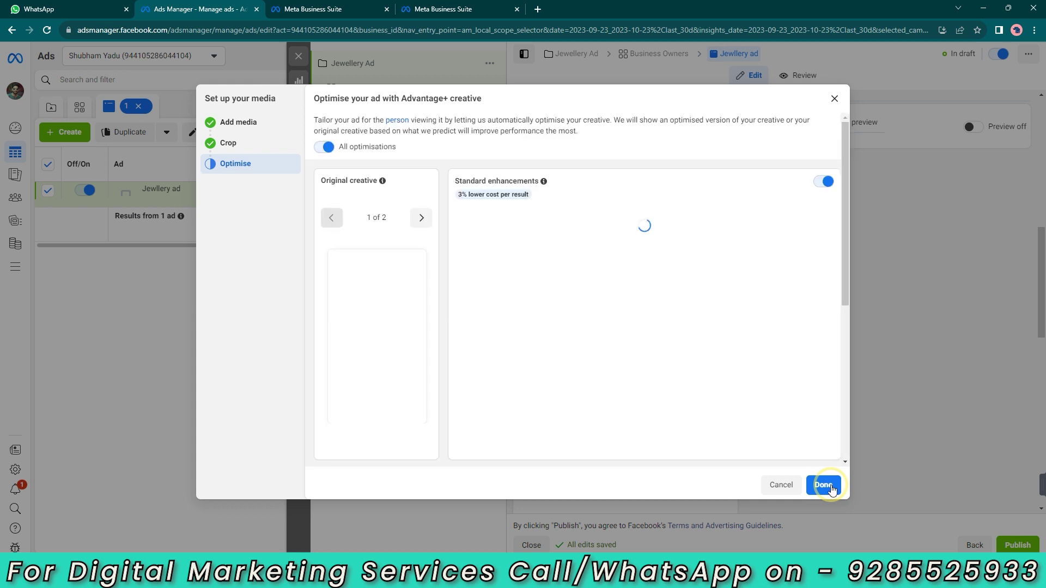
{"action": "scroll", "coordinate": [821, 466], "scroll_direction": "down", "scroll_amount": 1}
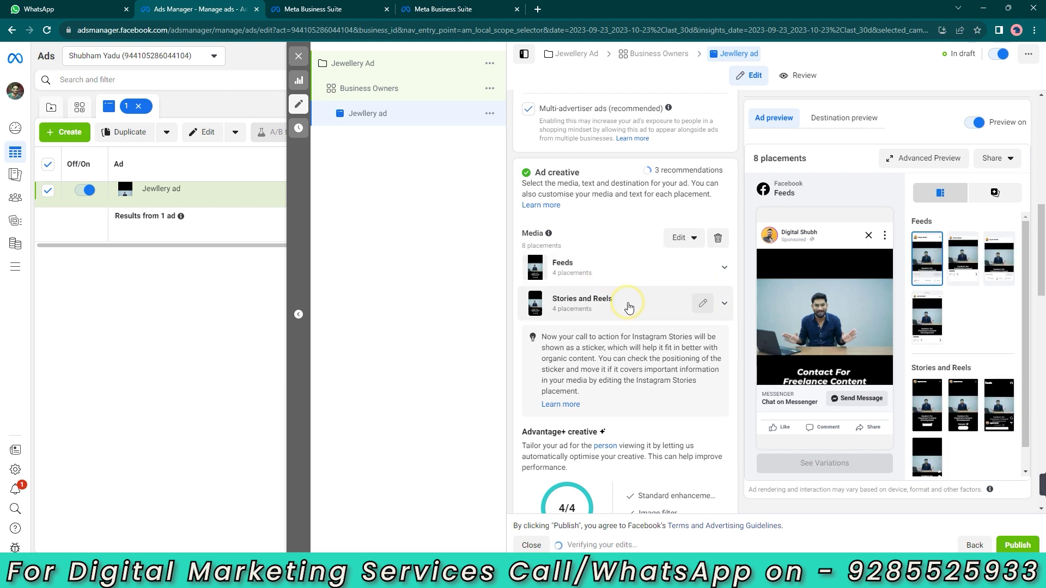
Preview the ad in several feed placements, Instagram Stories and Instagram Reels
{"action": "left_click", "coordinate": [960, 258]}
{"action": "left_click", "coordinate": [998, 256]}
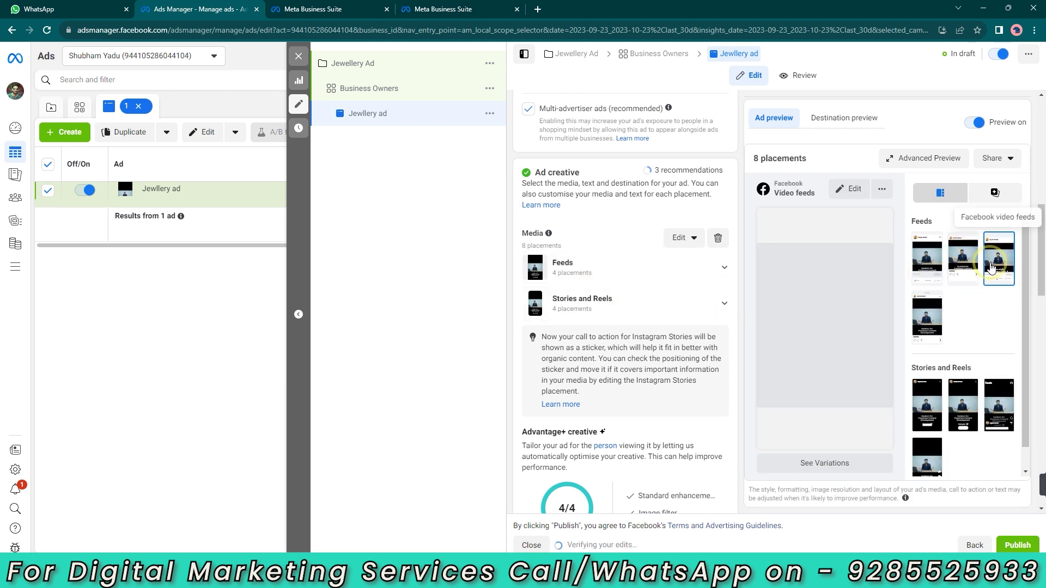
{"action": "left_click", "coordinate": [926, 404]}
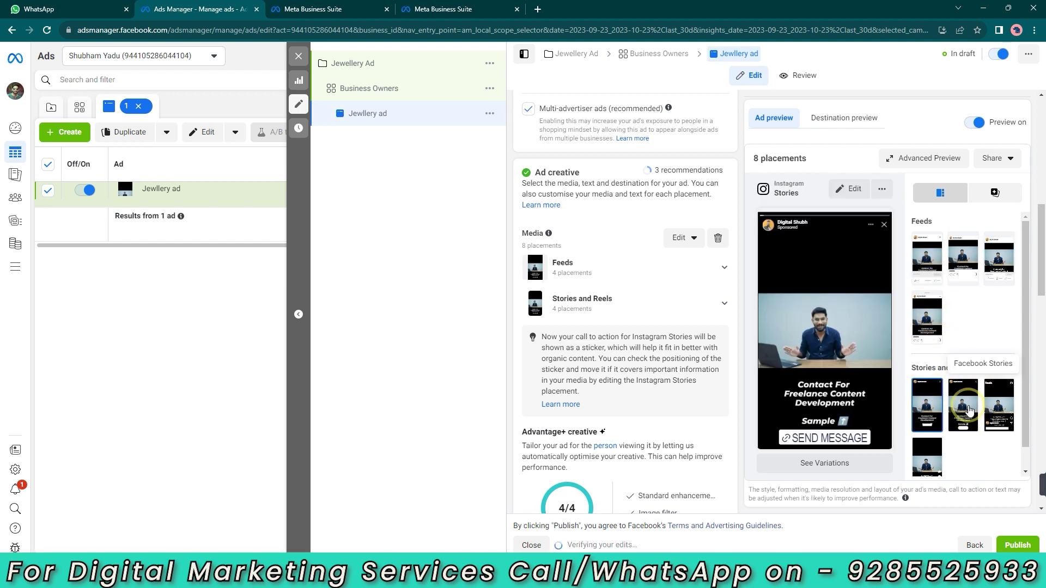
{"action": "left_click", "coordinate": [1004, 407]}
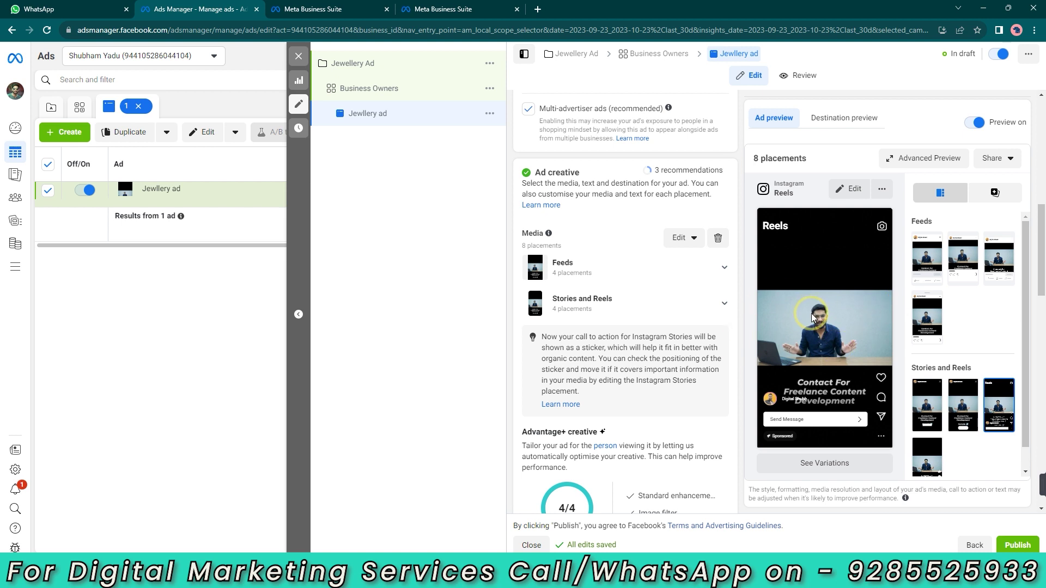
Set the ad's primary text to "Content Development" and preview it in Facebook Feeds
{"action": "scroll", "coordinate": [808, 305], "scroll_direction": "down", "scroll_amount": 3}
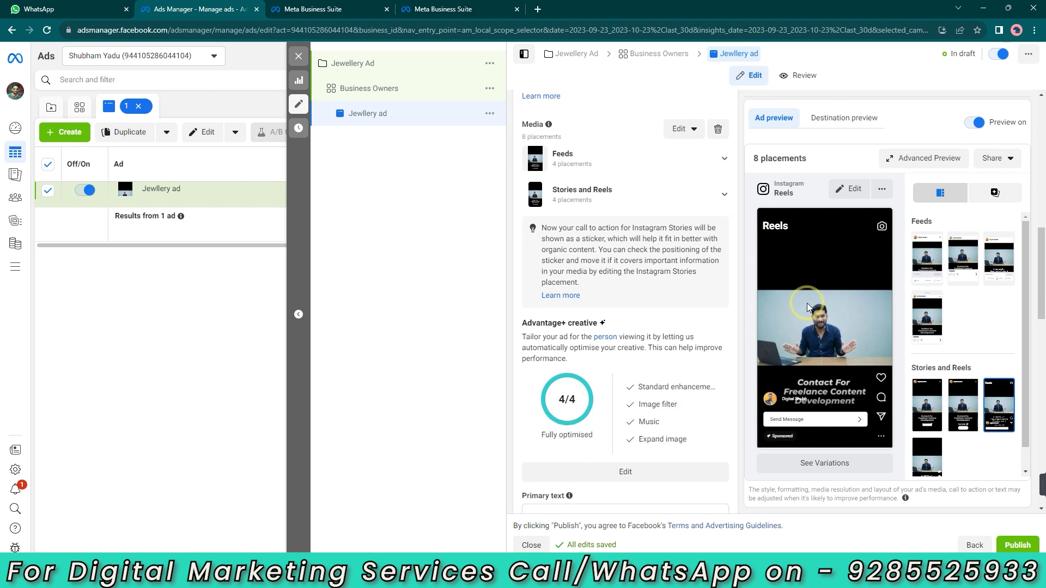
{"action": "scroll", "coordinate": [670, 404], "scroll_direction": "down", "scroll_amount": 3}
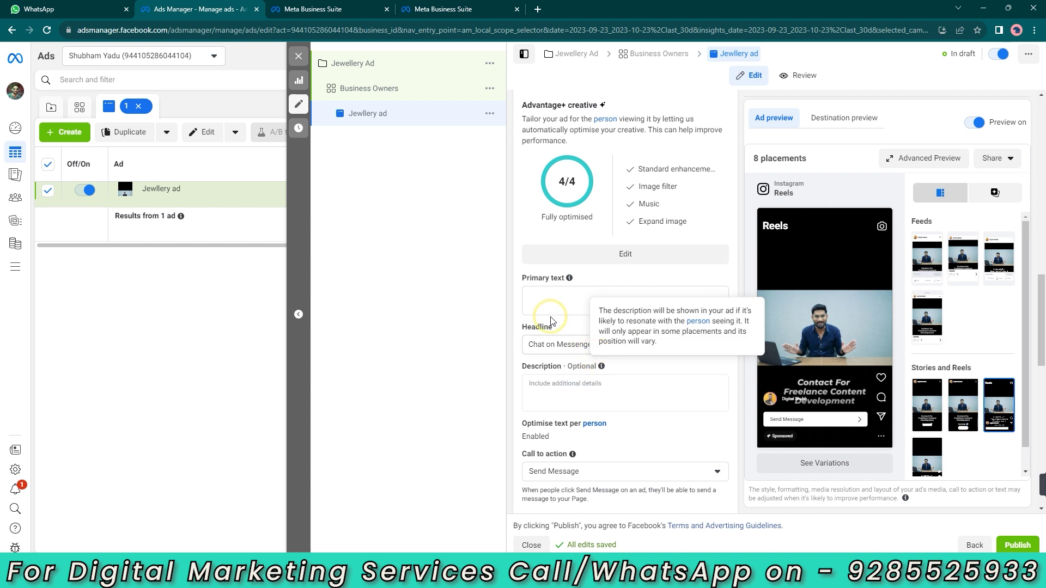
{"action": "left_click", "coordinate": [544, 296]}
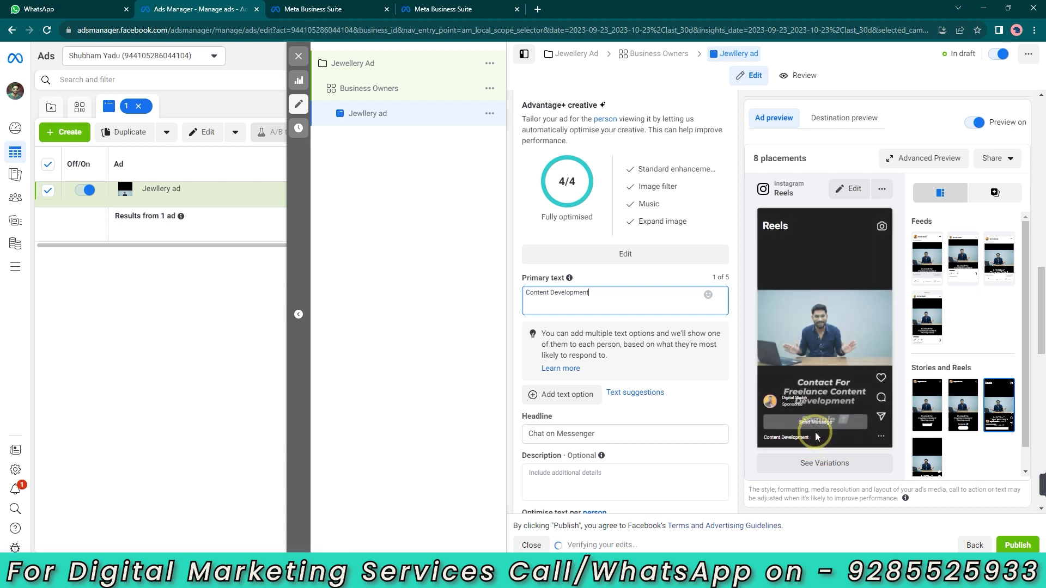
{"action": "left_click", "coordinate": [927, 253]}
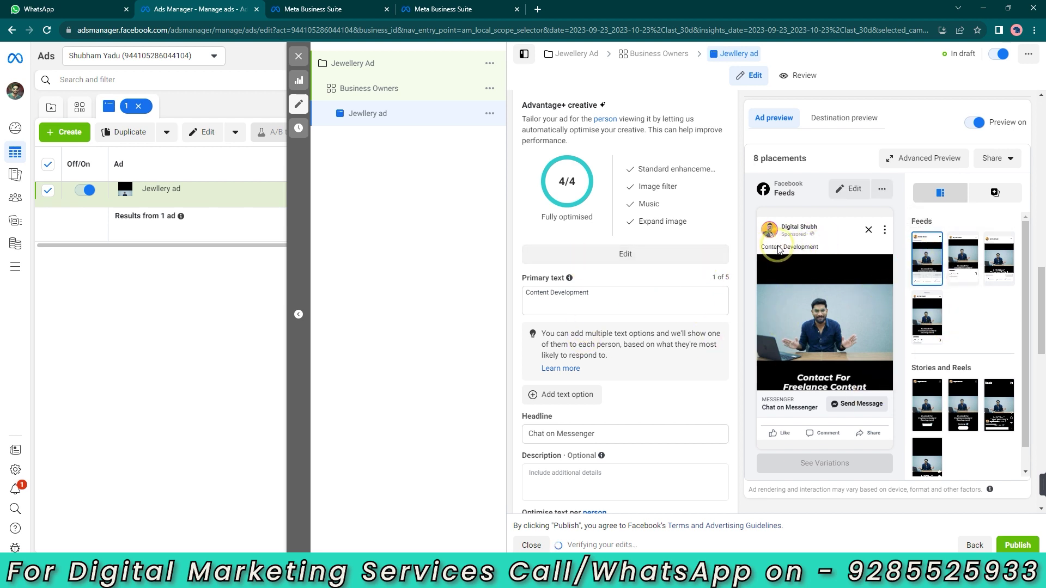
Replace the ad's headline with "Digital Shubh"
{"action": "scroll", "coordinate": [627, 305], "scroll_direction": "down", "scroll_amount": 2}
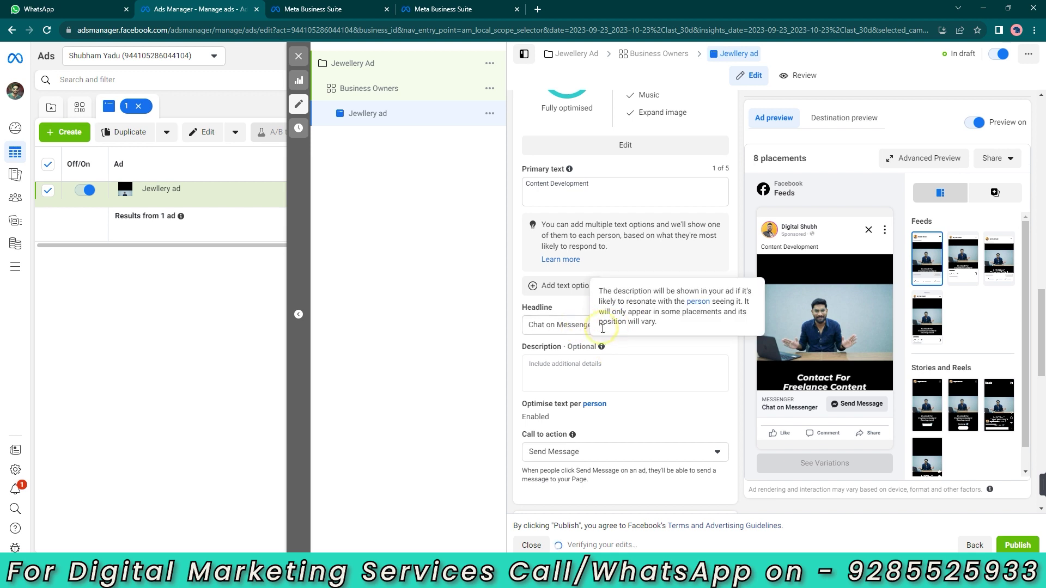
{"action": "left_click_drag", "start_coordinate": [617, 324], "coordinate": [446, 334]}
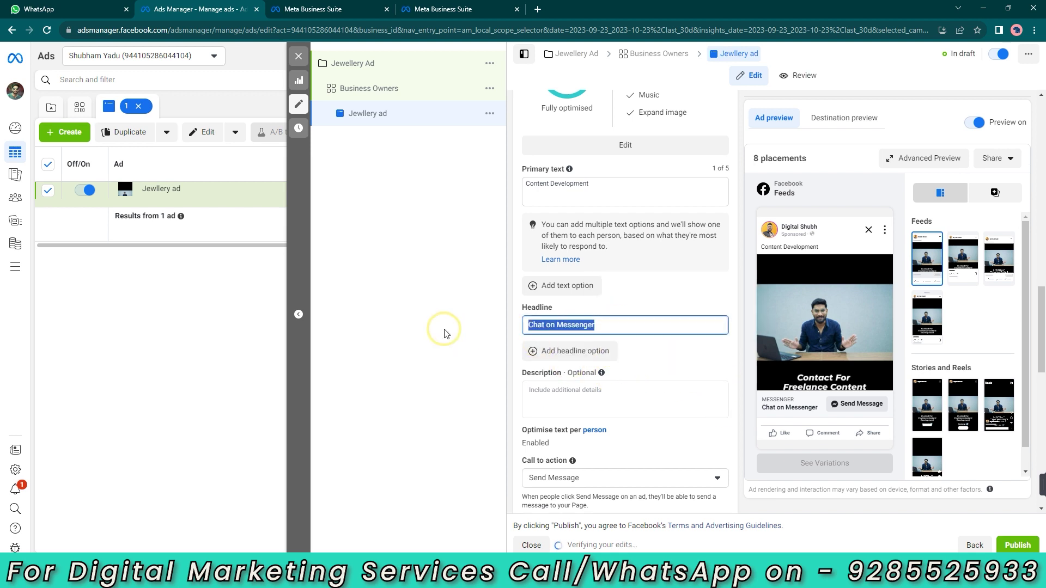
{"action": "type", "text": "Digital"}
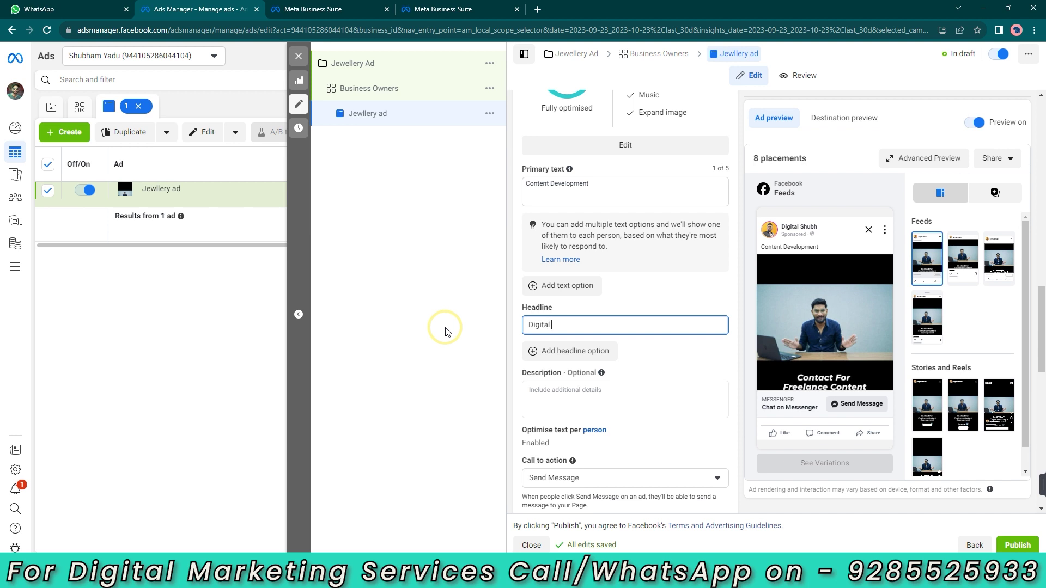
{"action": "type", "text": " Shubh"}
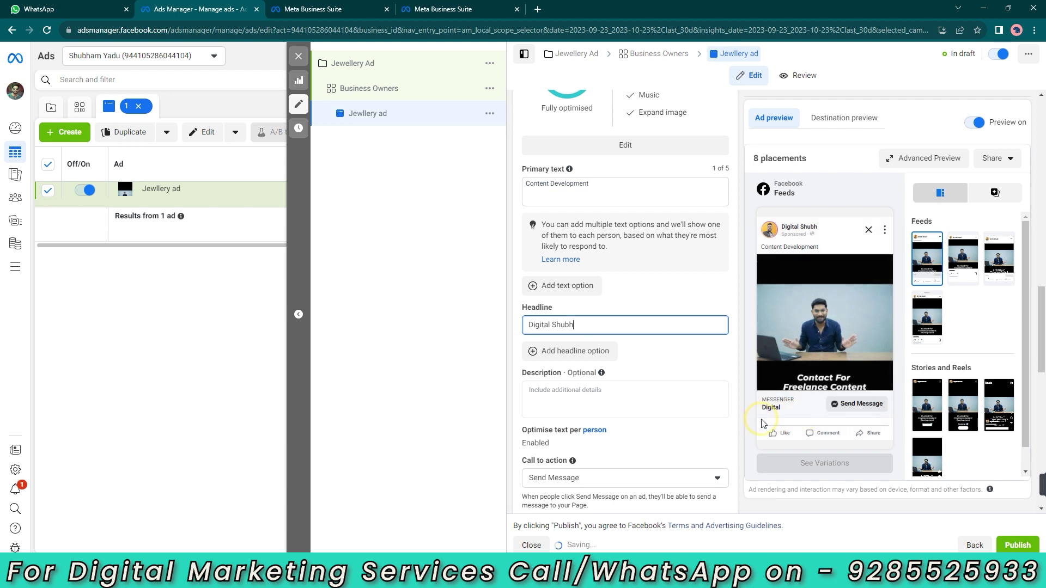
Look through the ad's call-to-action options, keeping Send Message, and view the message template section
{"action": "scroll", "coordinate": [603, 403], "scroll_direction": "down", "scroll_amount": 2}
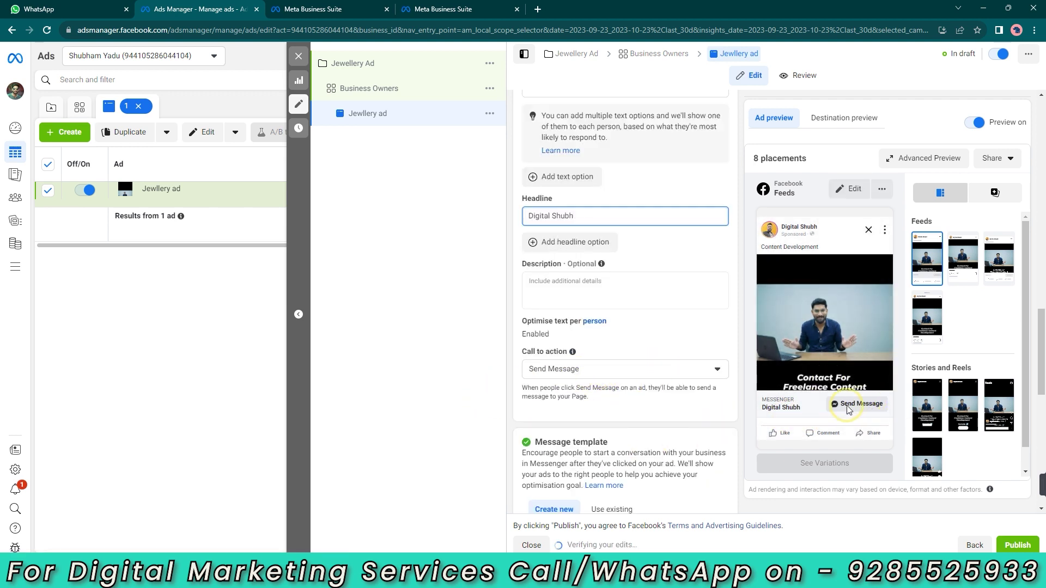
{"action": "left_click", "coordinate": [663, 369]}
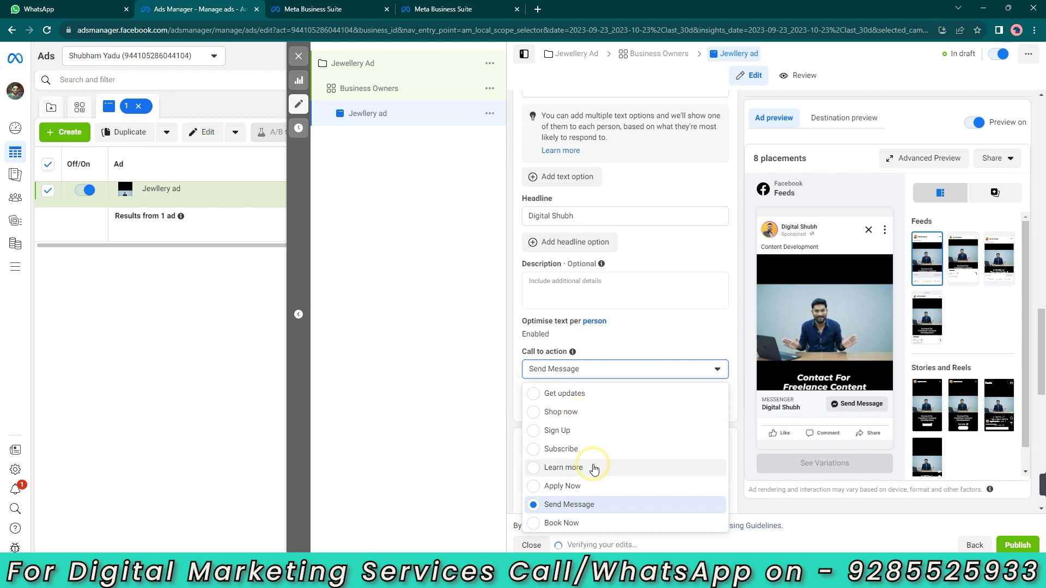
{"action": "scroll", "coordinate": [559, 484], "scroll_direction": "down", "scroll_amount": 1}
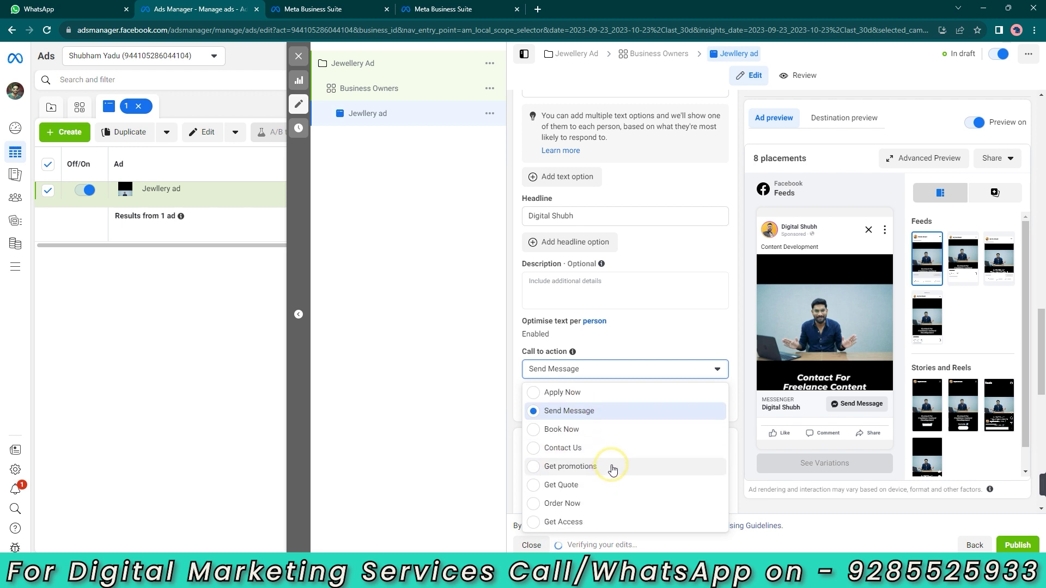
{"action": "left_click", "coordinate": [427, 404]}
{"action": "scroll", "coordinate": [583, 423], "scroll_direction": "down", "scroll_amount": 2}
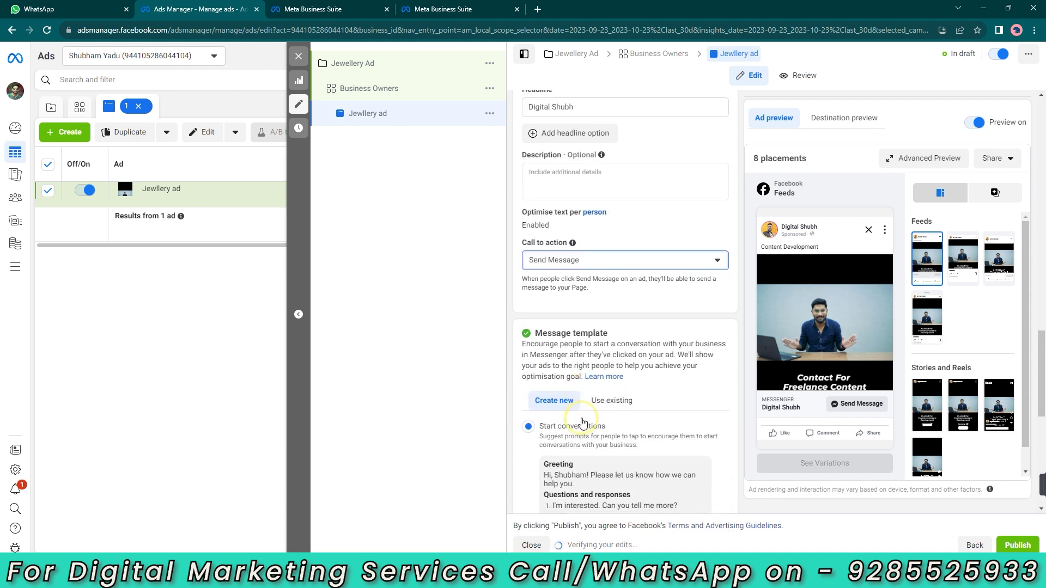
Review the greeting and customer questions of the new Start conversations template, and switch the ad to the existing message template "shubh"
{"action": "scroll", "coordinate": [663, 378], "scroll_direction": "down", "scroll_amount": 2}
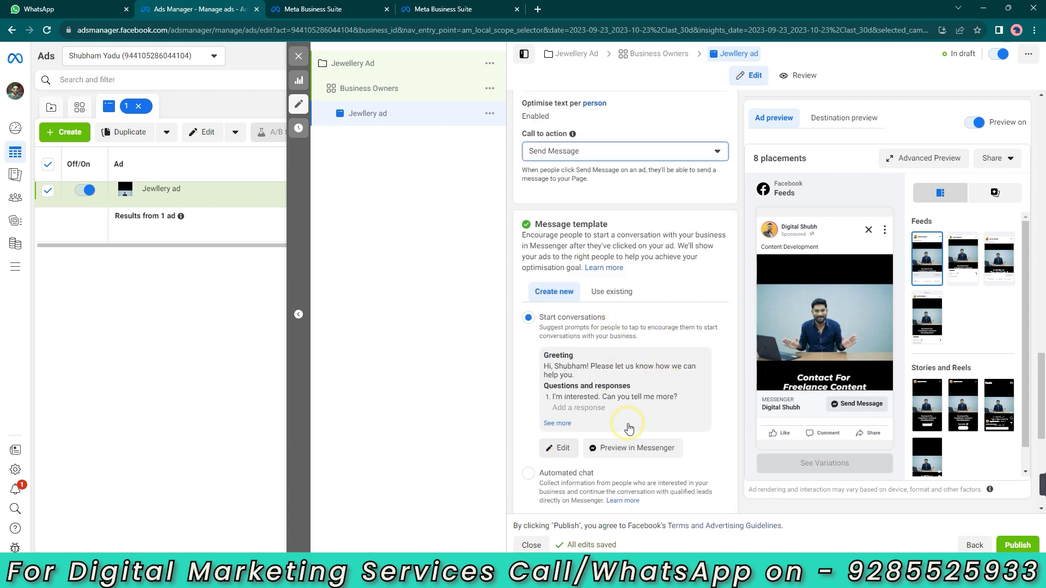
{"action": "left_click", "coordinate": [564, 451]}
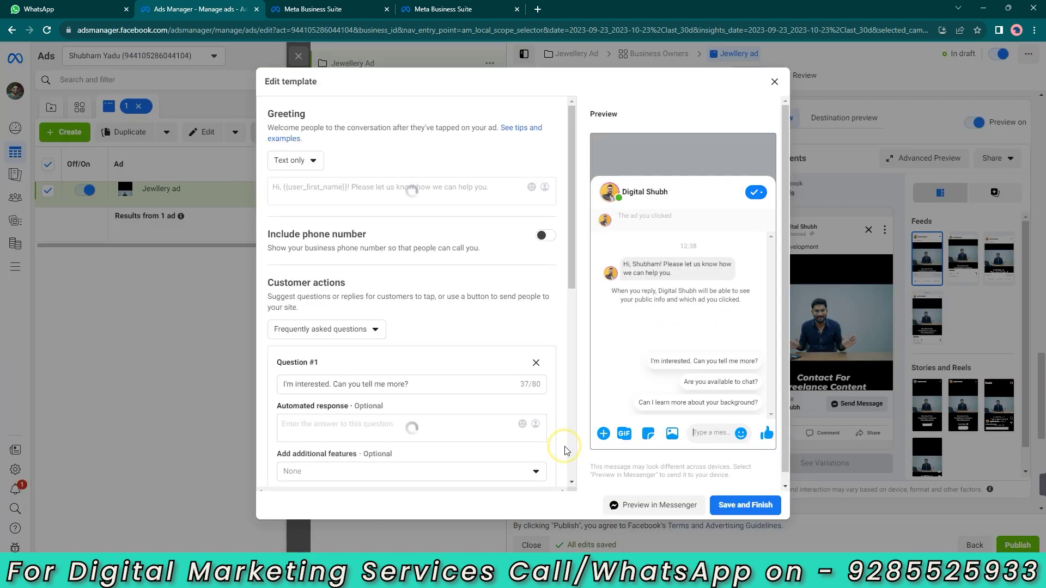
{"action": "scroll", "coordinate": [405, 321], "scroll_direction": "down", "scroll_amount": 3}
{"action": "scroll", "coordinate": [405, 322], "scroll_direction": "down", "scroll_amount": 1}
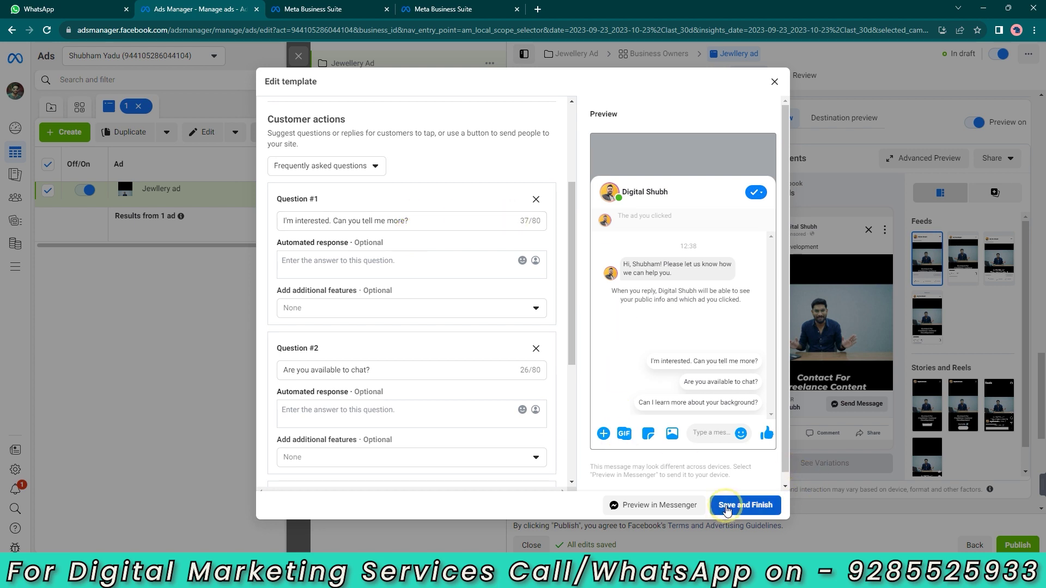
{"action": "scroll", "coordinate": [413, 357], "scroll_direction": "down", "scroll_amount": 2}
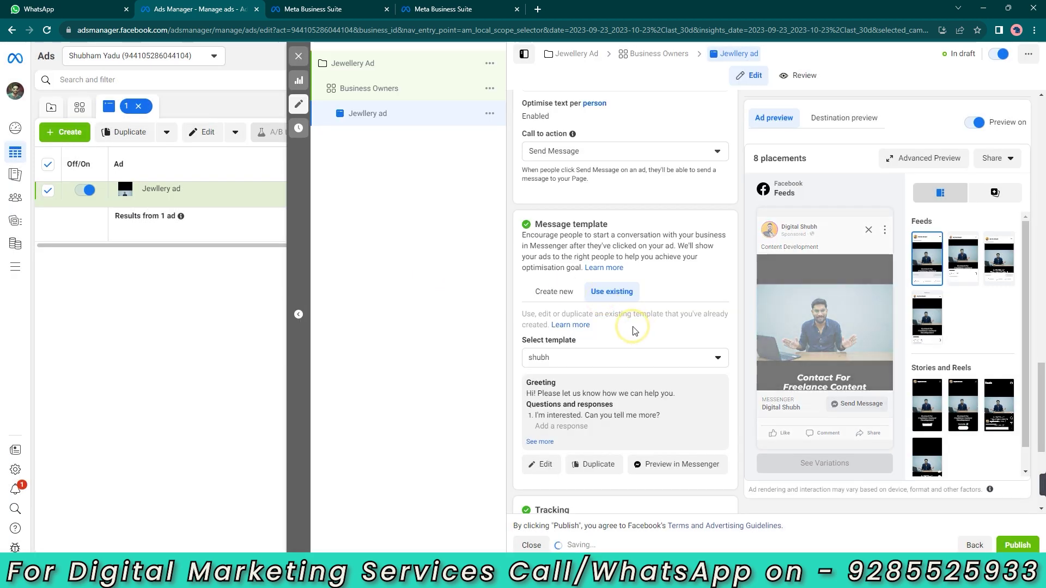
Publish the Jewellery Ad campaign with its ad set and ad, and close the ad editor
{"action": "scroll", "coordinate": [862, 340], "scroll_direction": "down", "scroll_amount": 2}
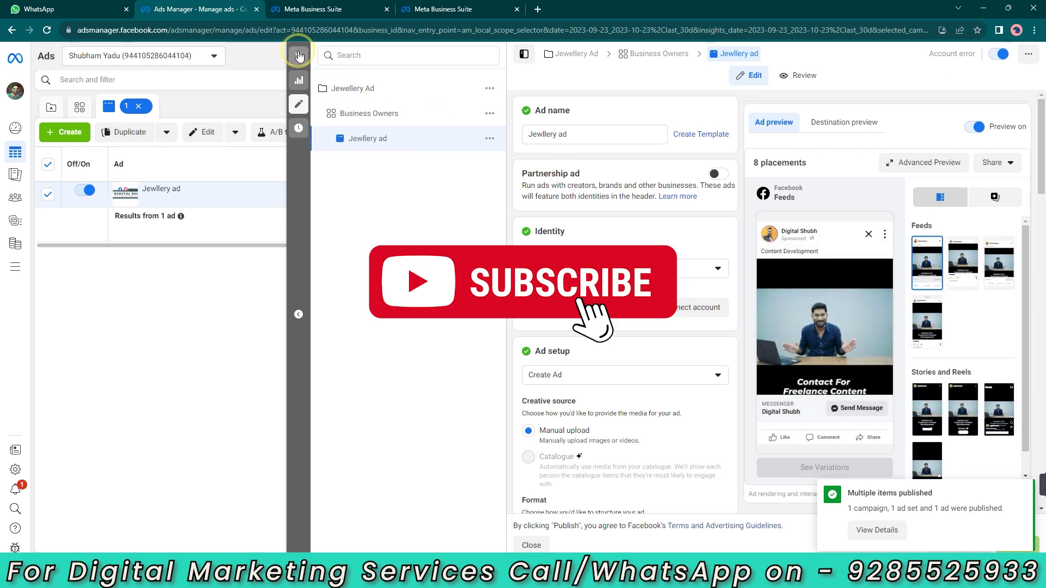
{"action": "left_click", "coordinate": [299, 54]}
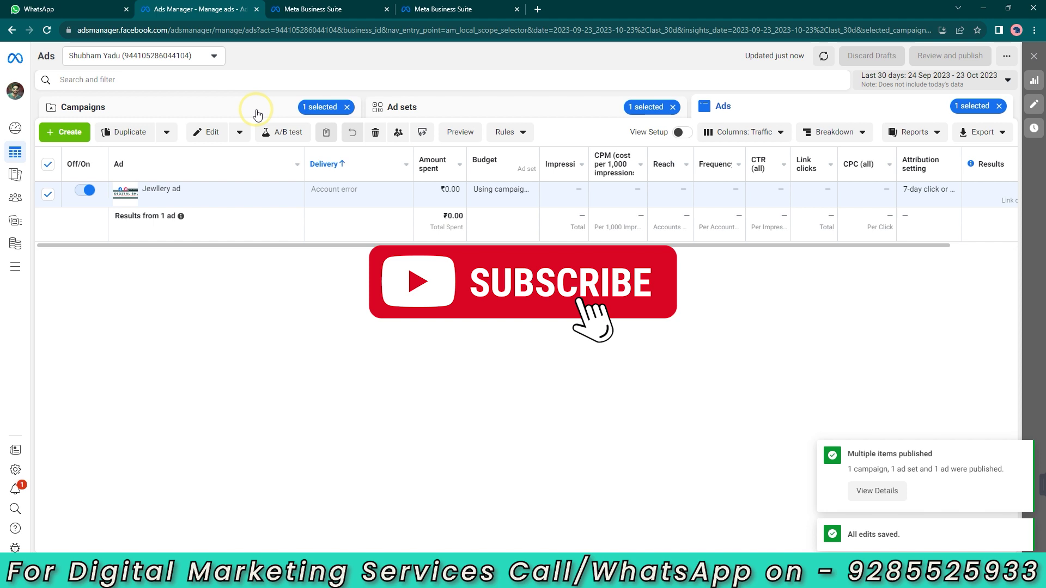